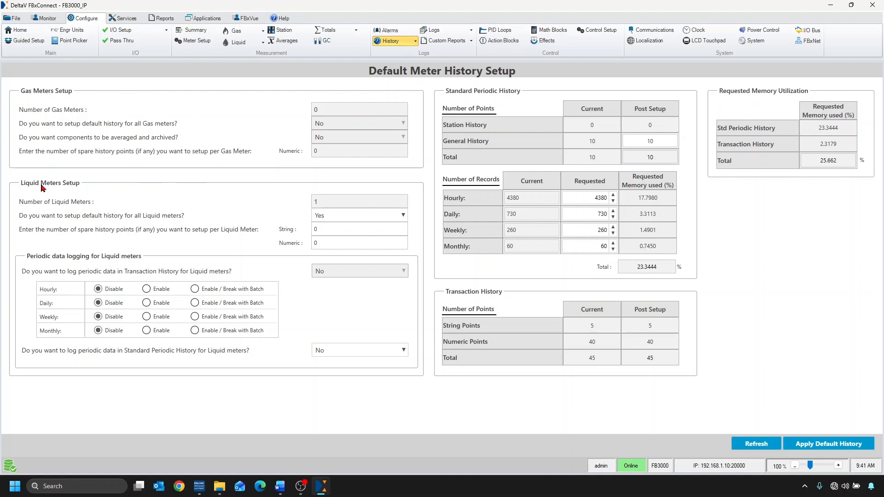
# - Set liquid meters to default history with Transaction History logging: daily, weekly and monthly Enable, hourly Enable / Break with Batch
pyautogui.click(375, 219)
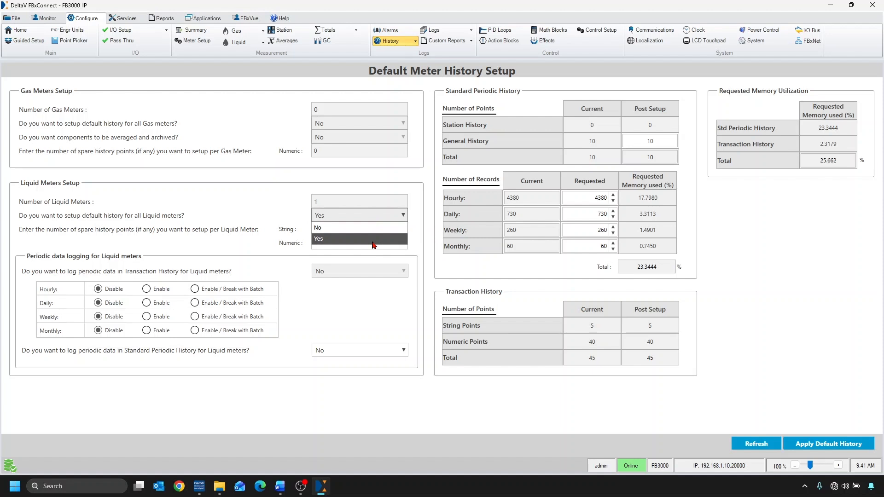
pyautogui.click(374, 240)
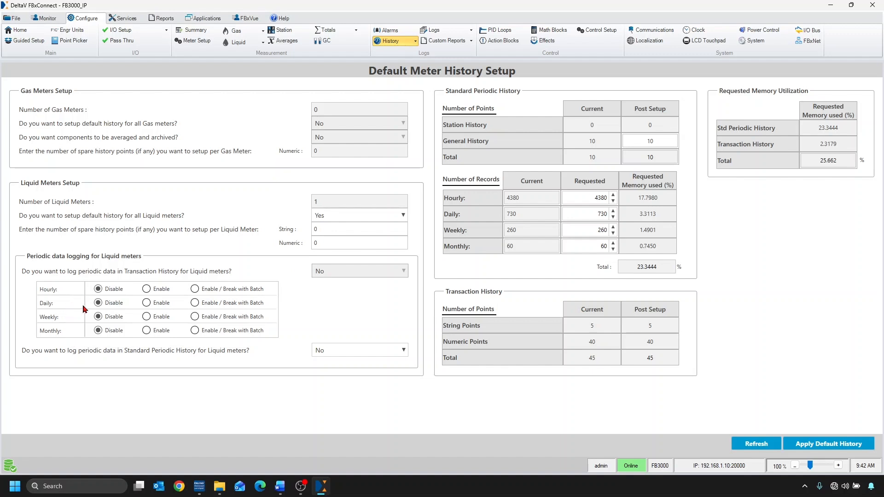
pyautogui.click(147, 303)
pyautogui.click(146, 317)
pyautogui.click(148, 332)
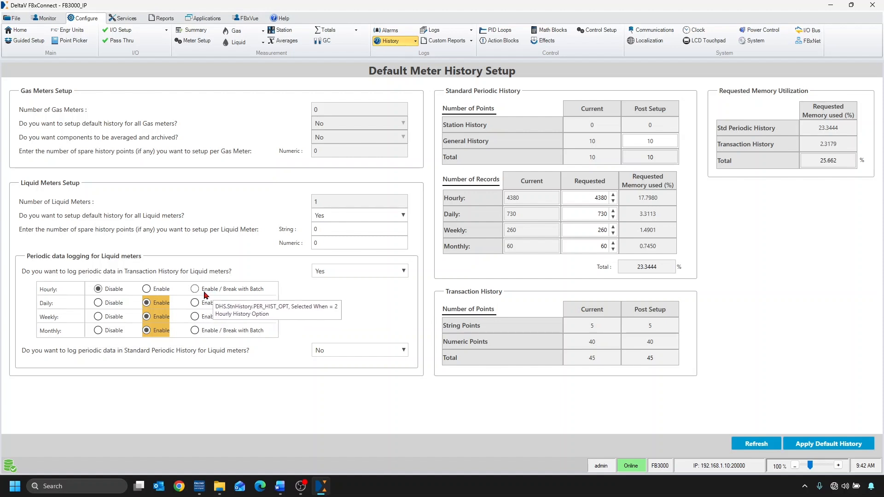
pyautogui.click(228, 293)
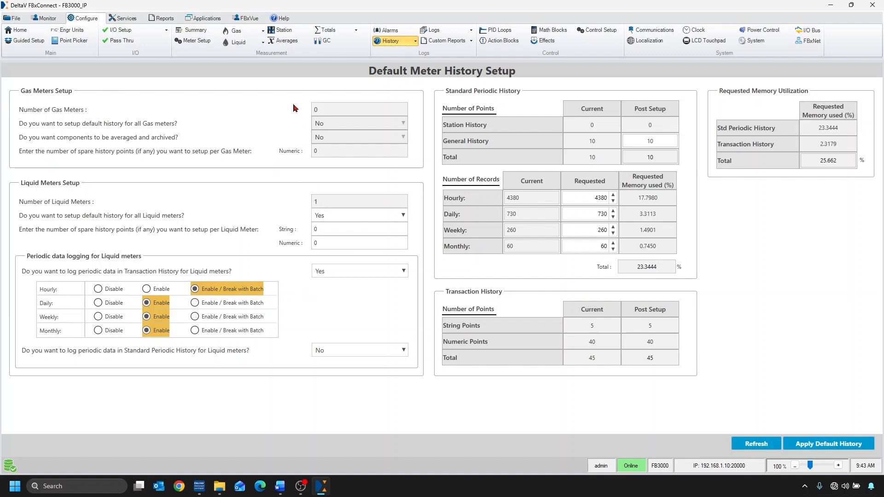
# - Apply the default meter history setup, accepting that the existing history configuration is overwritten
pyautogui.click(794, 447)
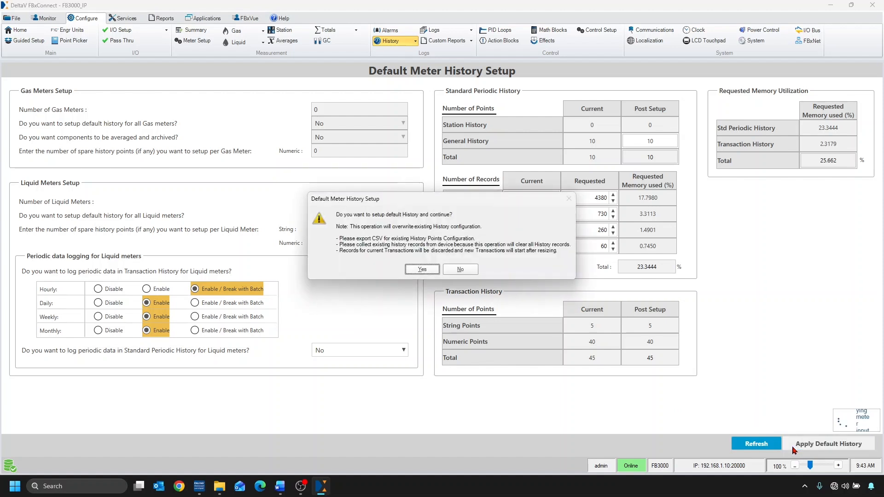
pyautogui.click(432, 273)
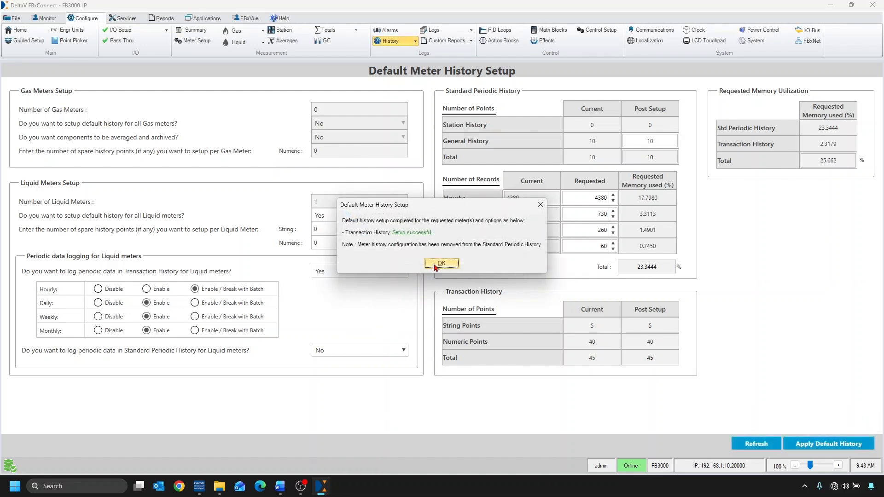
pyautogui.click(441, 263)
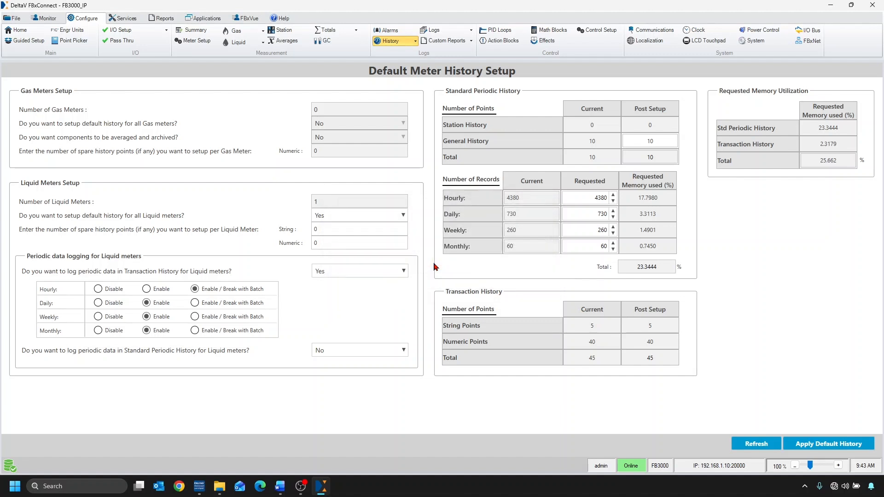
# - Open the history points of Trans Hist Grp 1 in the Transaction History group configuration
pyautogui.click(408, 43)
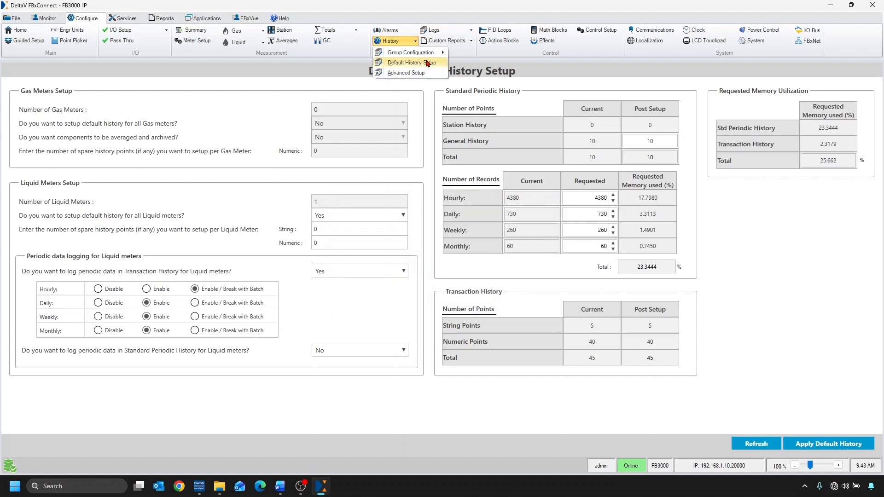
pyautogui.moveTo(432, 55)
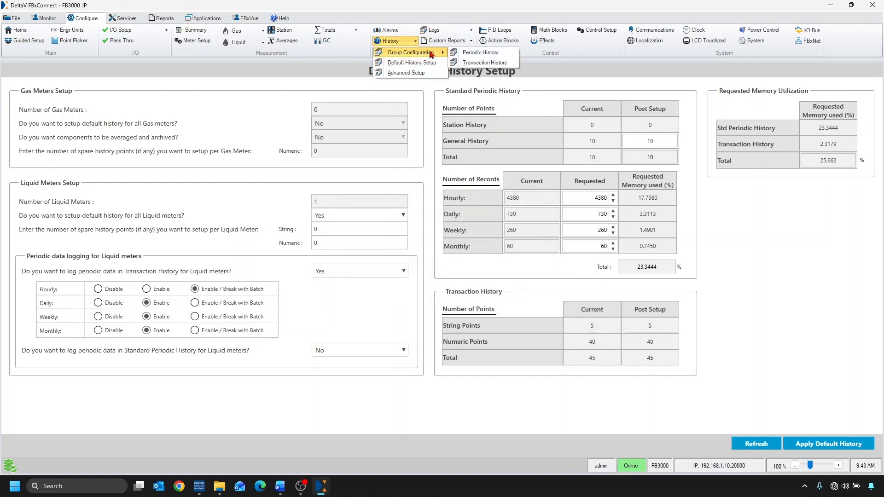
pyautogui.click(513, 66)
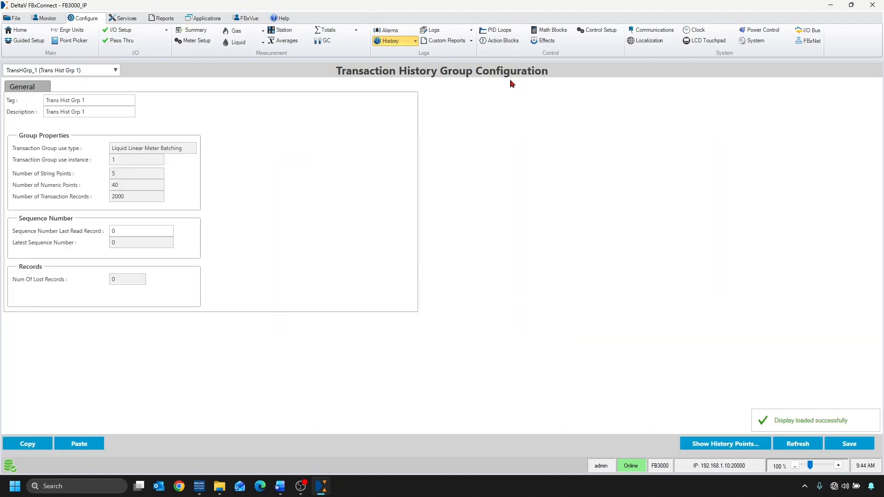
pyautogui.click(686, 444)
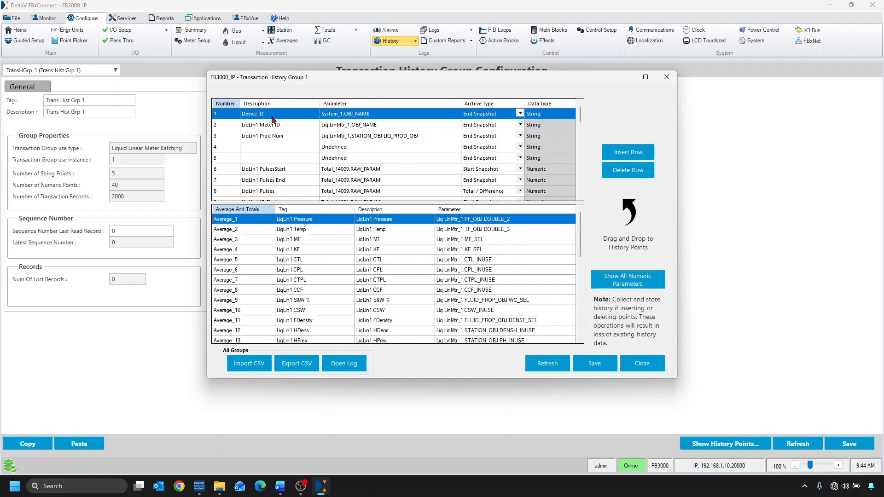
# - Examine the full list of string and numeric history points, including their parameters and archive types
pyautogui.scroll(-2, 318, 151)
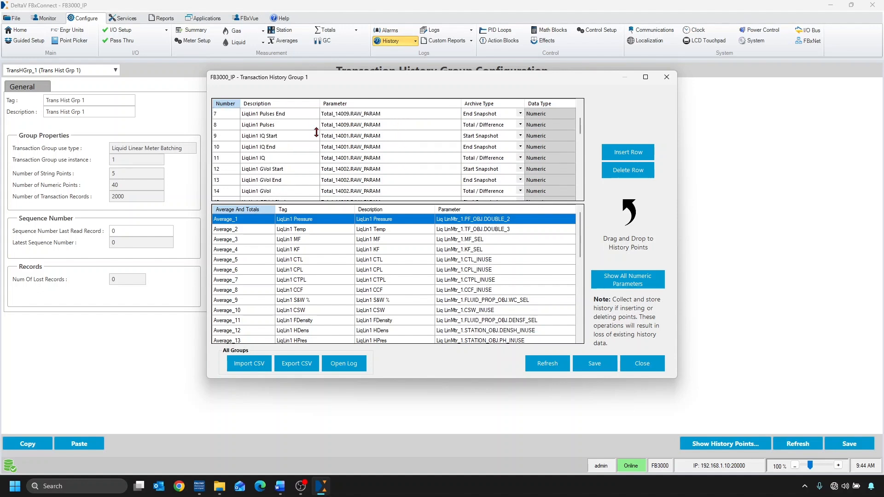
pyautogui.scroll(-1, 317, 132)
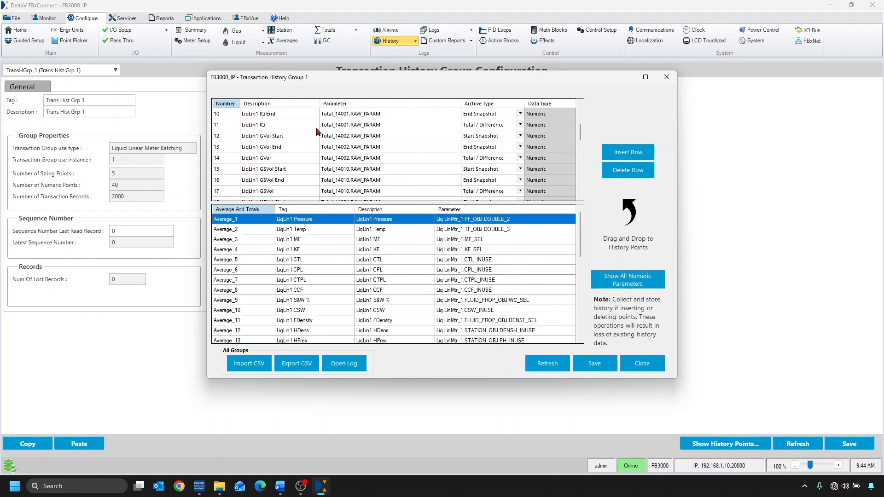
pyautogui.scroll(-4, 317, 131)
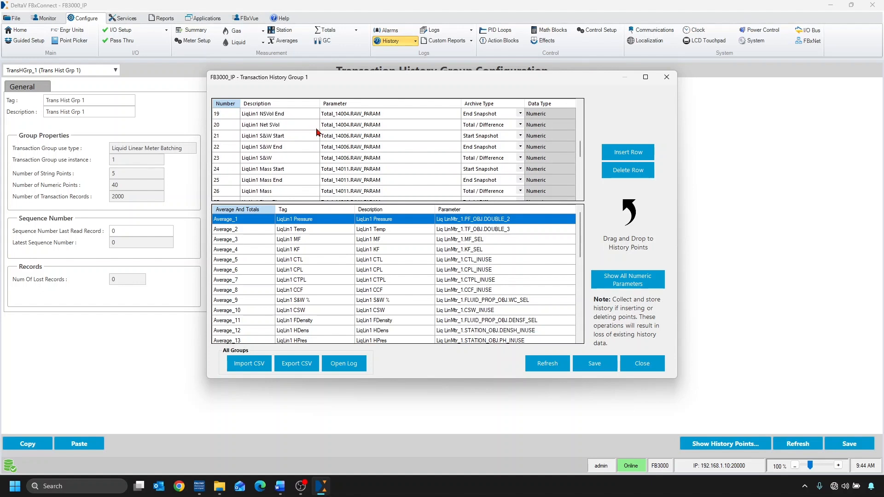
pyautogui.scroll(-2, 316, 141)
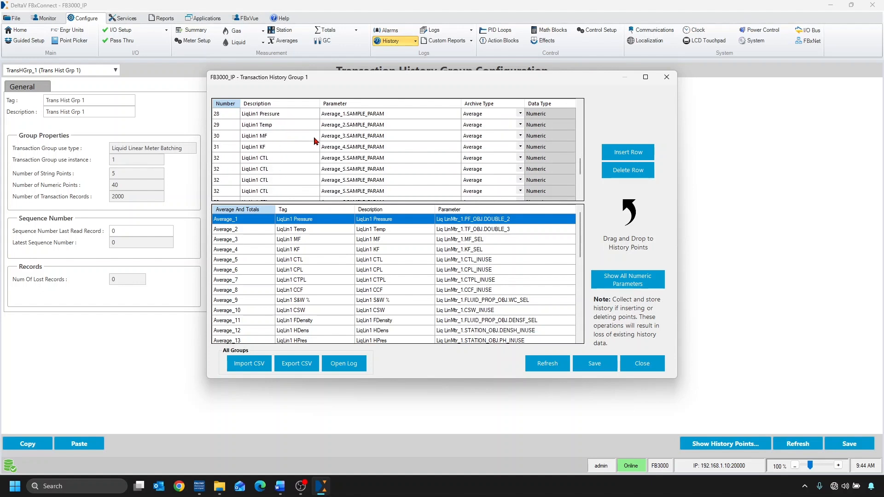
pyautogui.scroll(-1, 316, 141)
pyautogui.scroll(-2, 316, 142)
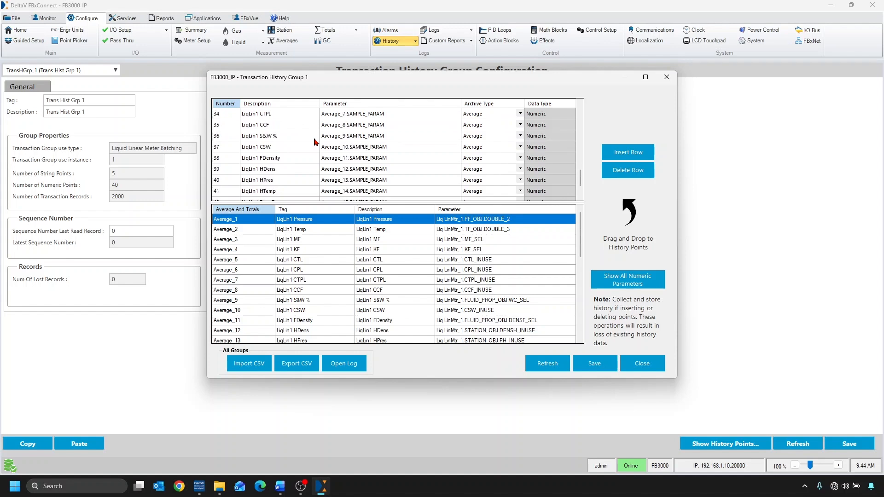
pyautogui.scroll(6, 316, 141)
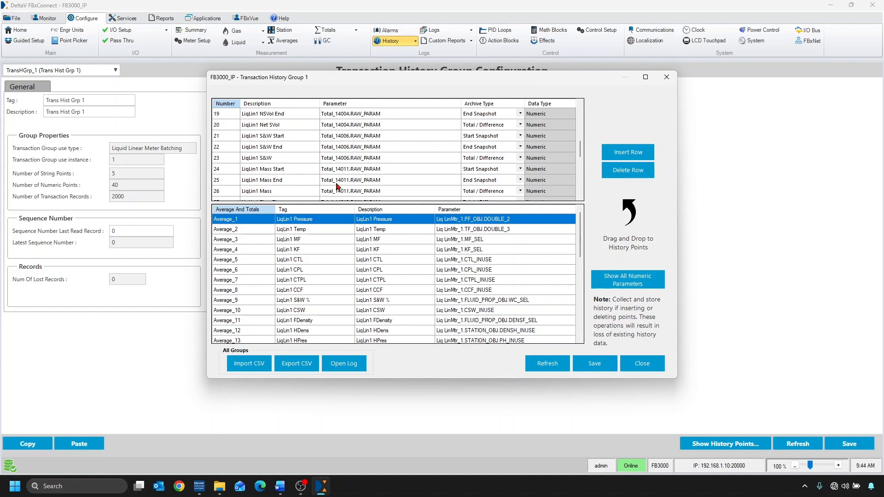
pyautogui.scroll(2, 333, 164)
pyautogui.scroll(4, 332, 164)
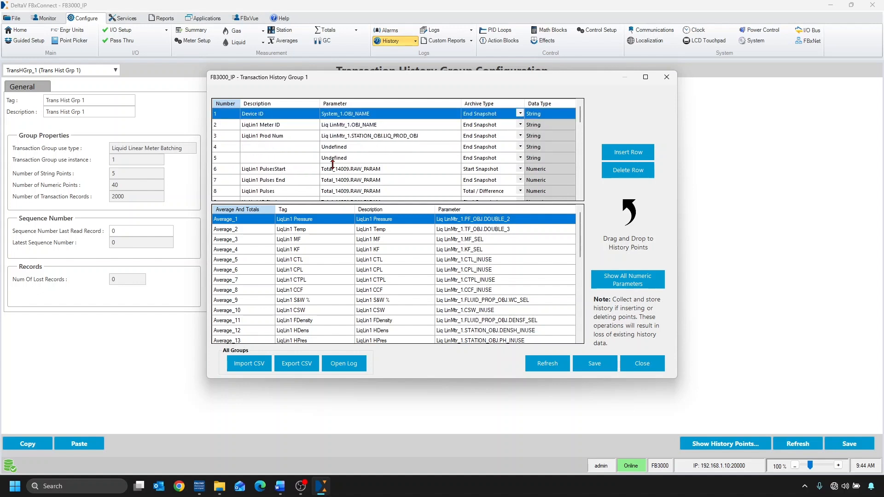
# - Assign the Site Name parameter of System_1 to the undefined string history point 4
pyautogui.click(295, 151)
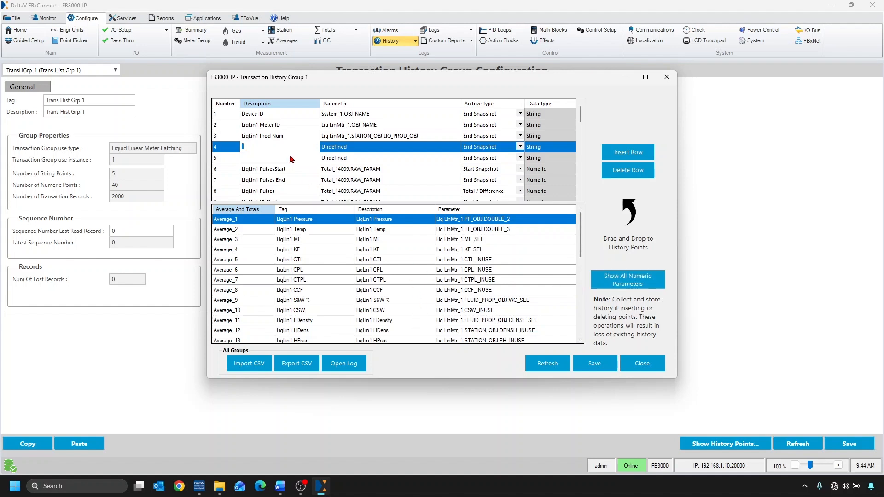
pyautogui.click(596, 285)
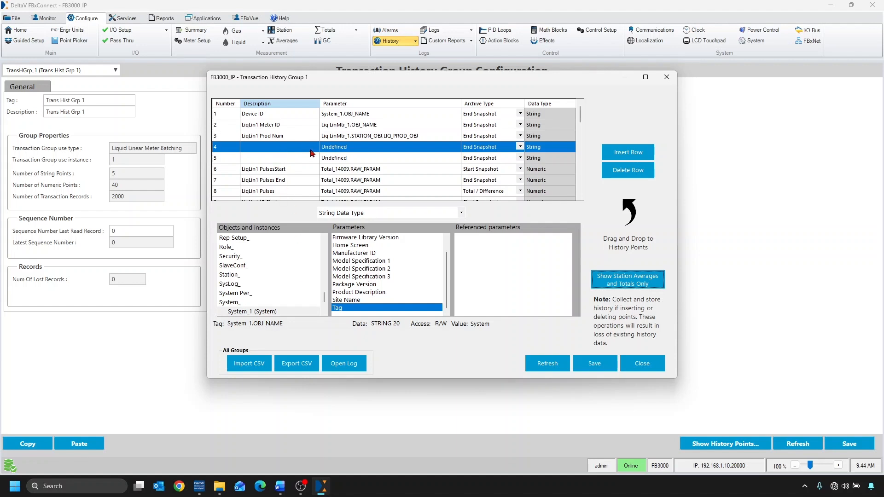
pyautogui.scroll(-1, 281, 247)
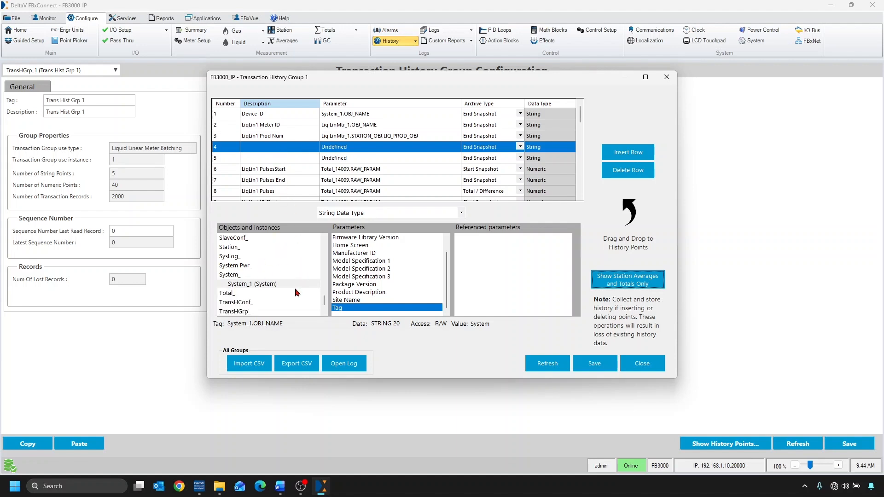
pyautogui.click(360, 301)
pyautogui.moveTo(360, 301); pyautogui.dragTo(339, 149)
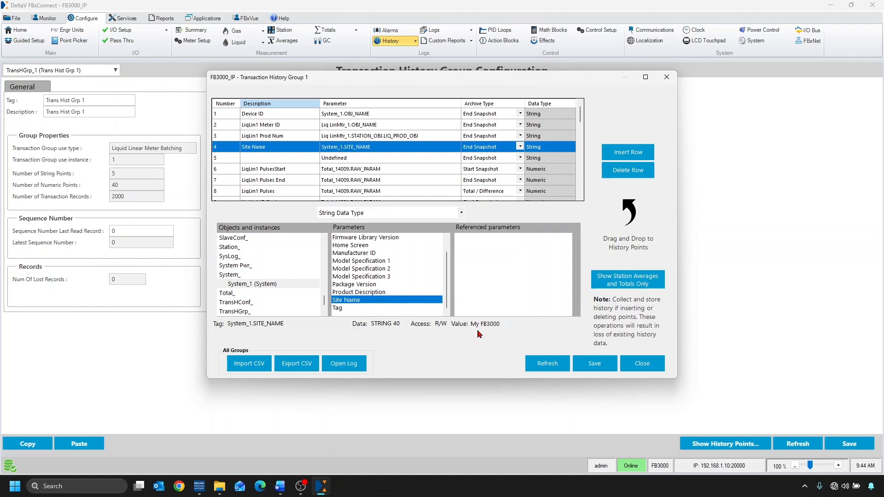
# - Save the history points of Transaction History Group 1 and close their window
pyautogui.moveTo(471, 324); pyautogui.dragTo(501, 324)
pyautogui.click(514, 325)
pyautogui.click(579, 366)
pyautogui.click(631, 371)
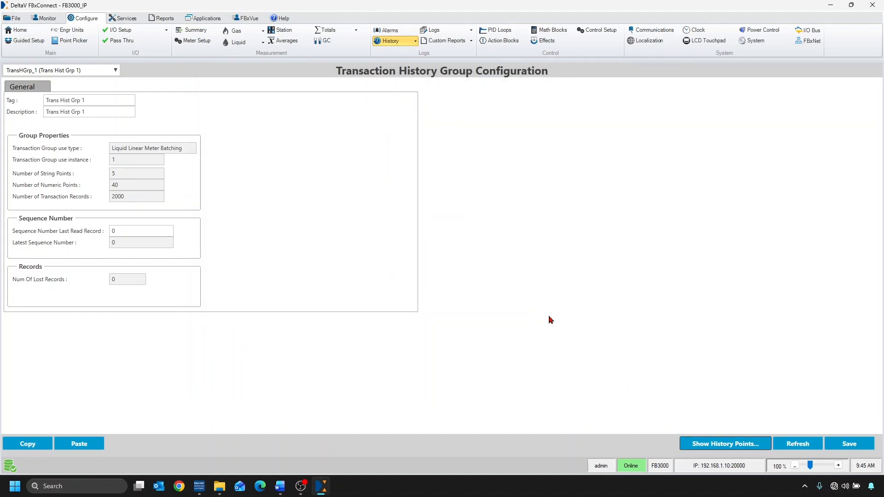
# - Set the batch identifier of Station_1 to Demo Batch in its batching settings and save it
pyautogui.click(300, 31)
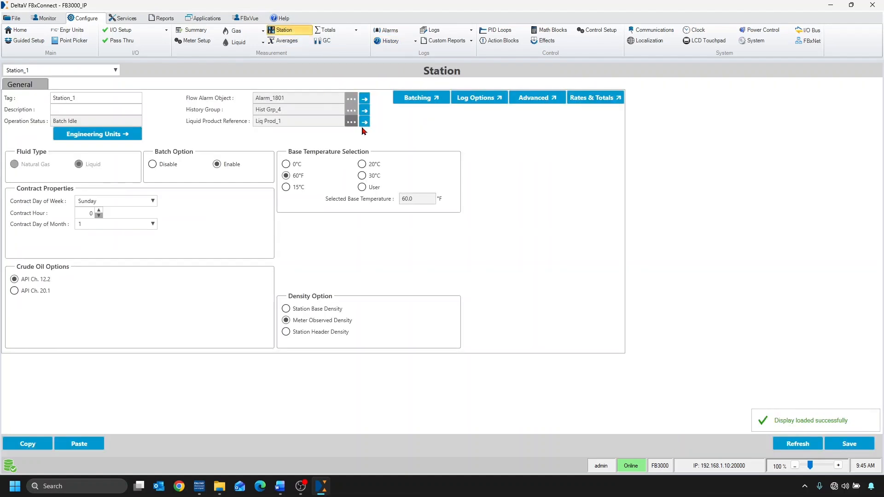
pyautogui.click(400, 103)
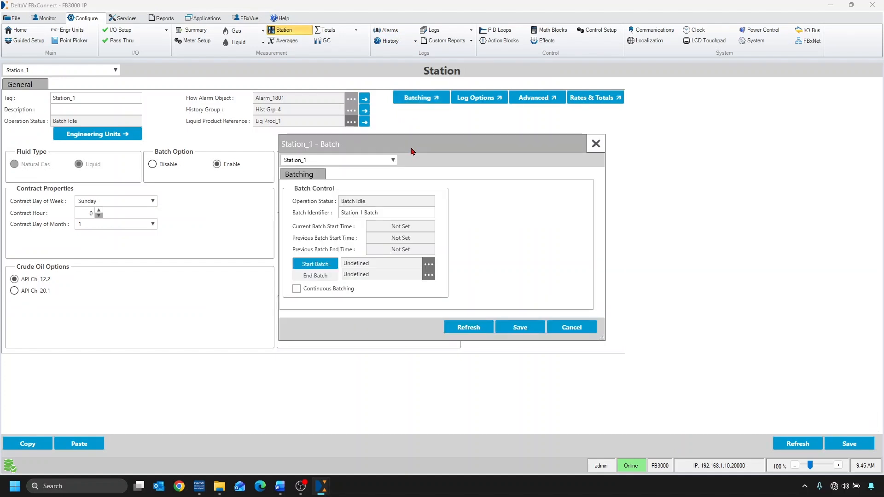
pyautogui.moveTo(410, 149); pyautogui.dragTo(396, 134)
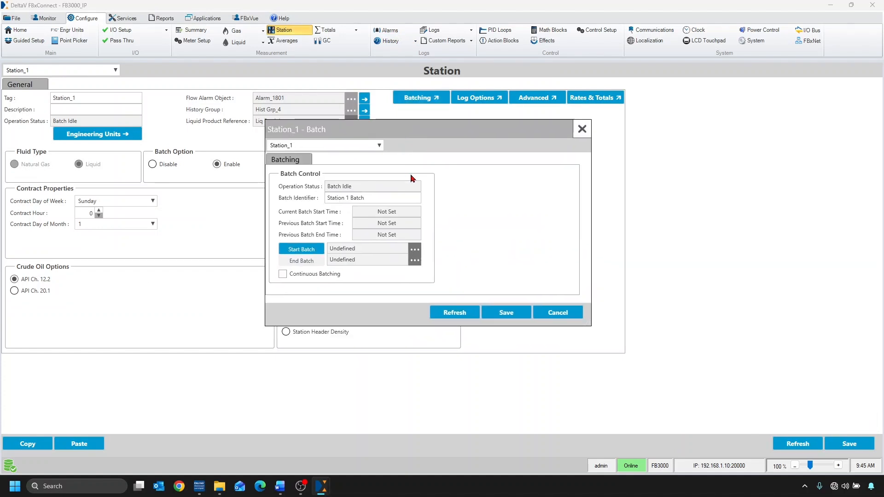
pyautogui.click(395, 196)
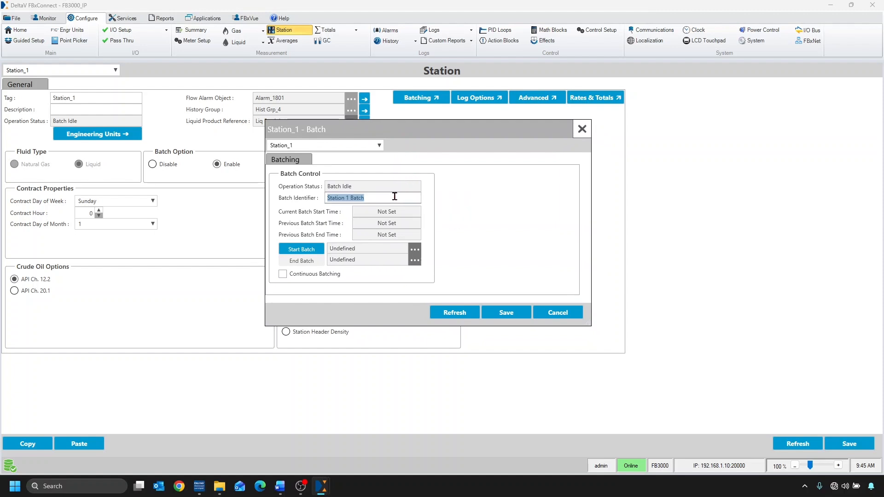
pyautogui.write('Demo')
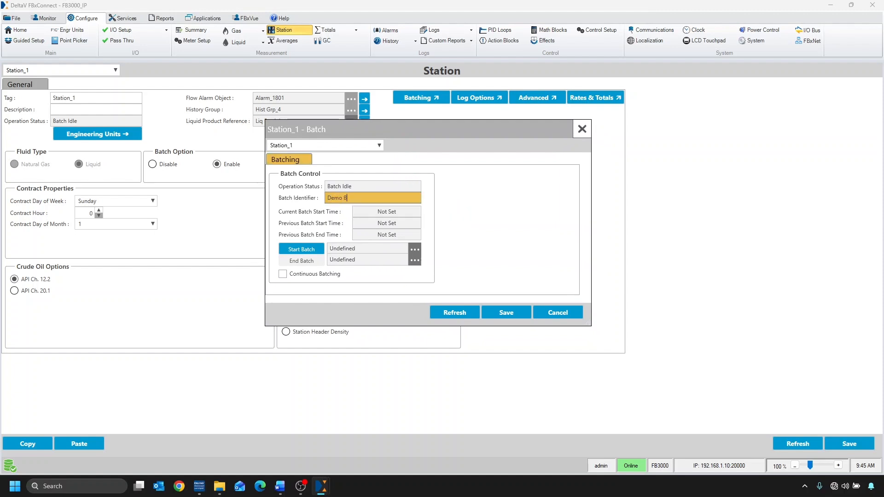
pyautogui.click(507, 312)
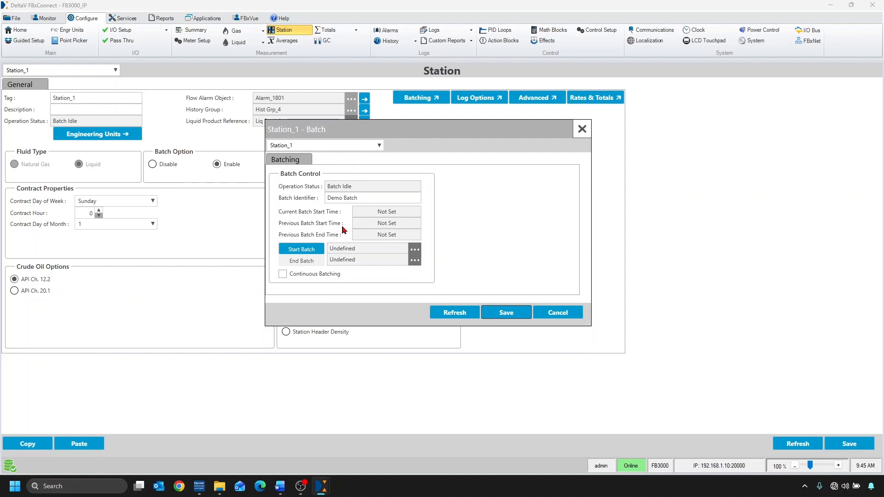
# - Manually start a batch on Station_1 and end it
pyautogui.click(321, 251)
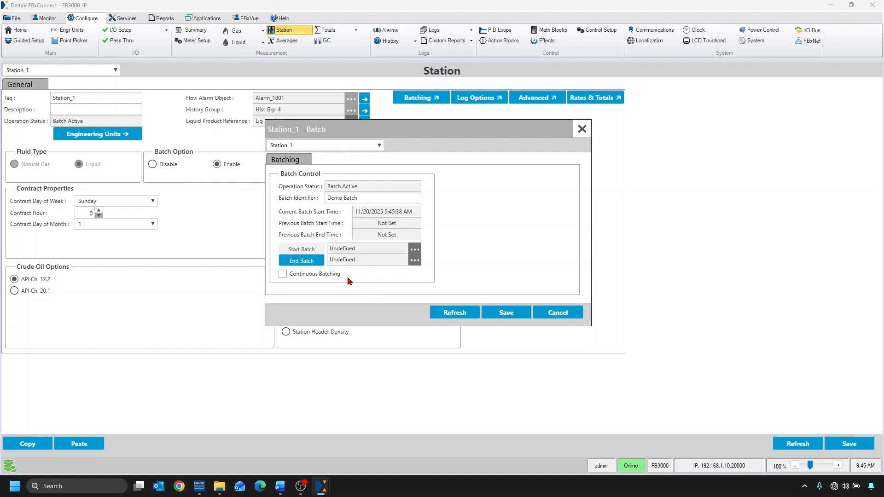
pyautogui.click(322, 263)
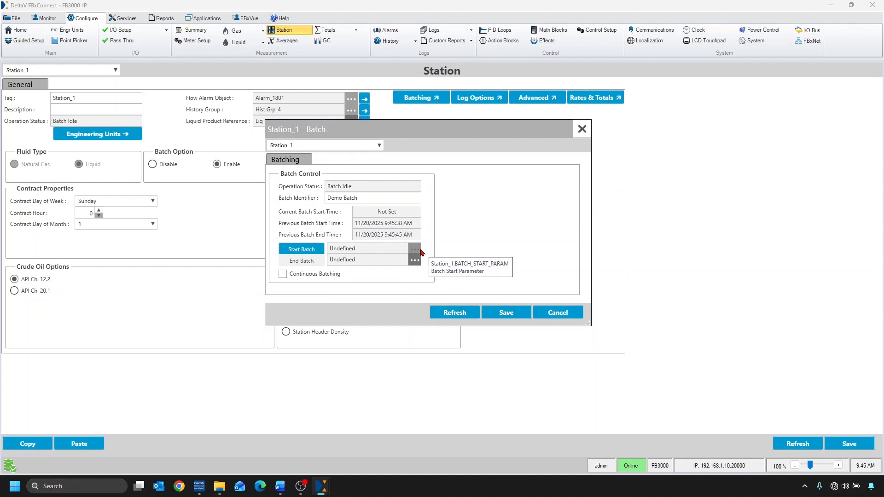
pyautogui.click(323, 254)
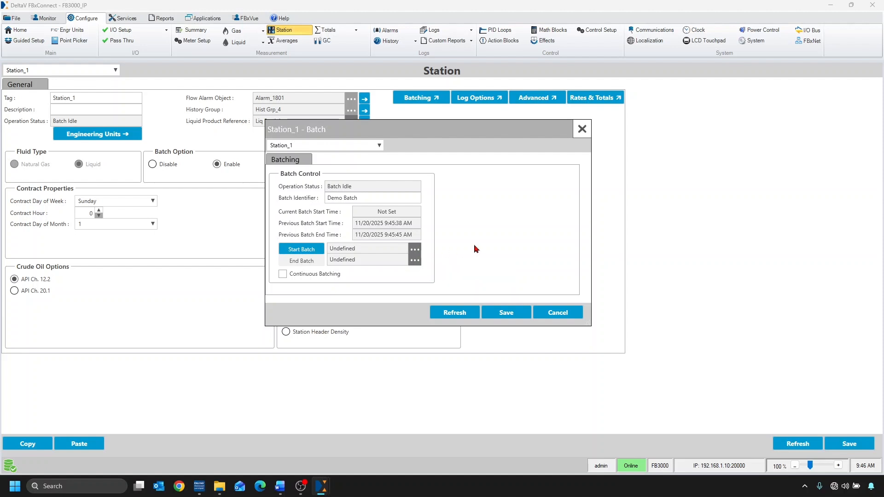
# - Enable and save Continuous Batching for Station_1, start a batch, and end it so the following one begins automatically
pyautogui.click(300, 278)
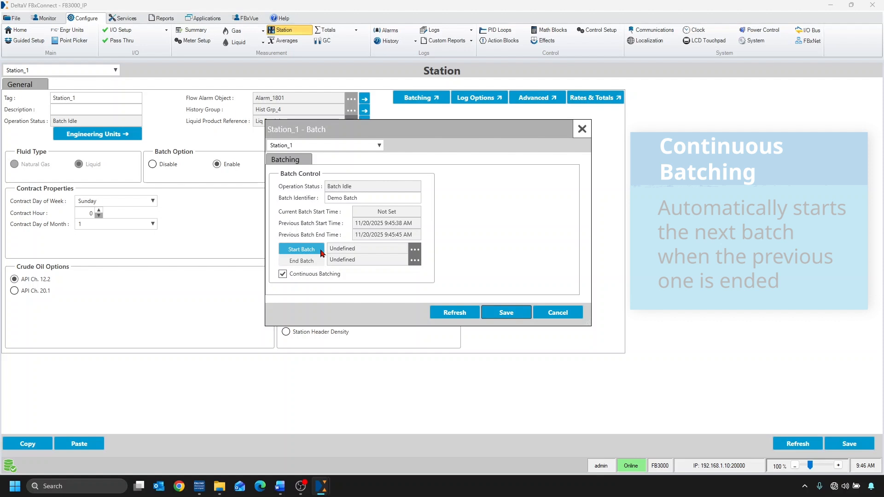
pyautogui.click(322, 254)
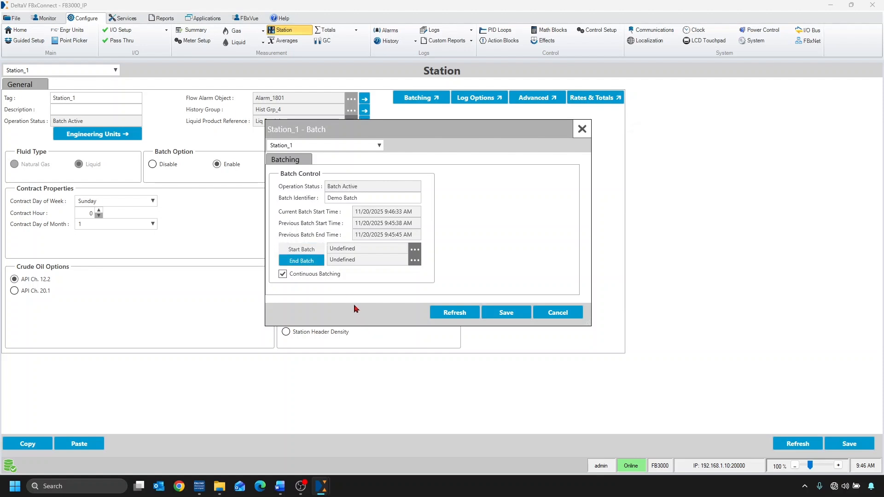
pyautogui.click(321, 263)
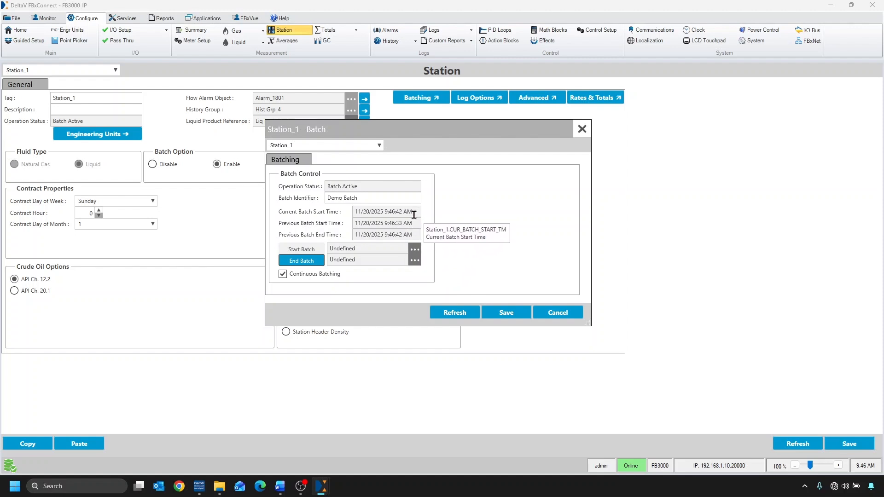
# - End the active continuous batch on Station_1 and close its batching settings
pyautogui.click(319, 263)
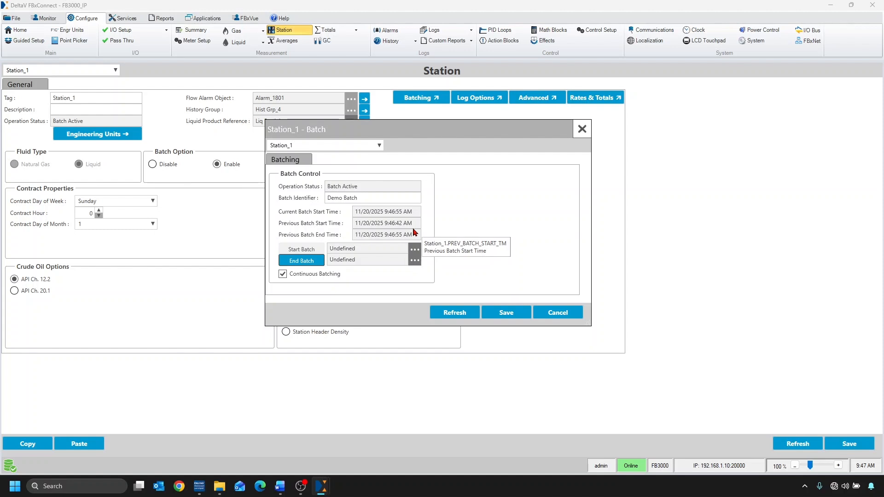
pyautogui.click(558, 313)
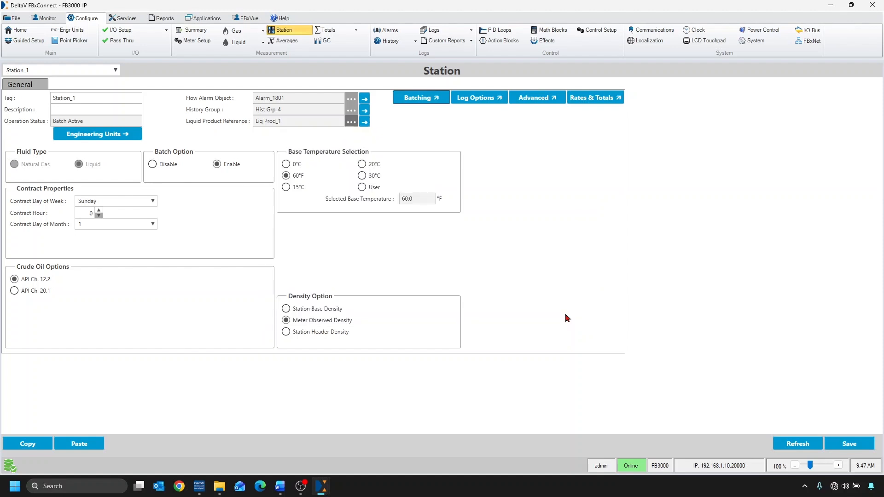
# - View the Batch transaction history of TransHGrp_1, look through its history point columns, and close the records
pyautogui.click(60, 19)
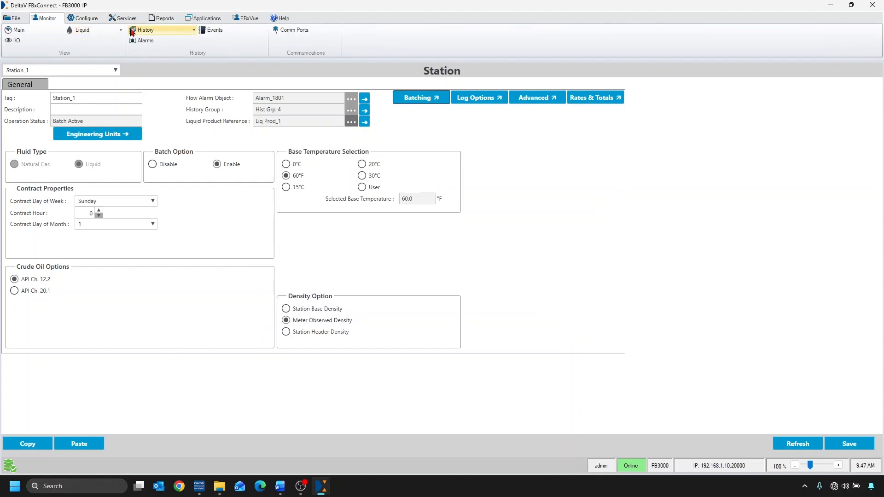
pyautogui.click(194, 30)
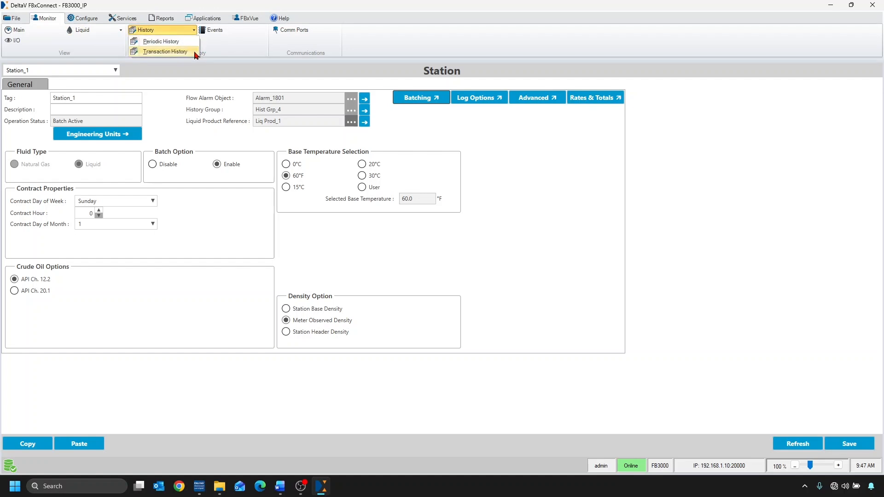
pyautogui.click(194, 51)
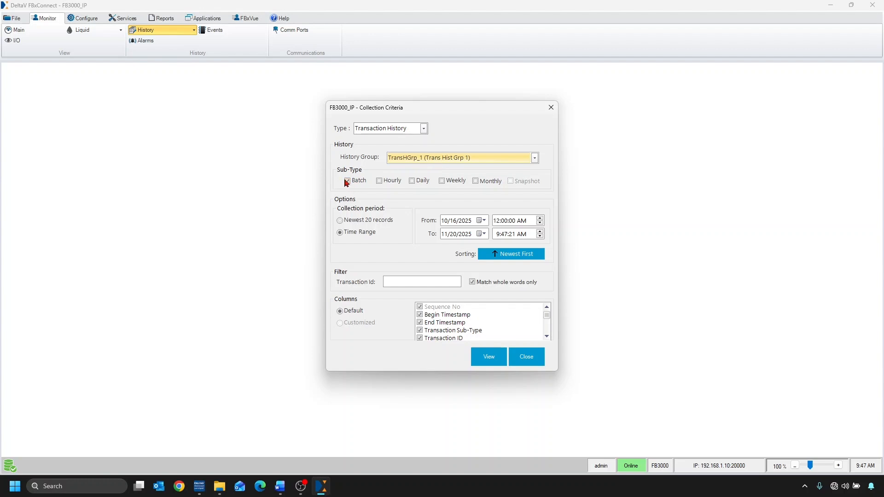
pyautogui.click(499, 363)
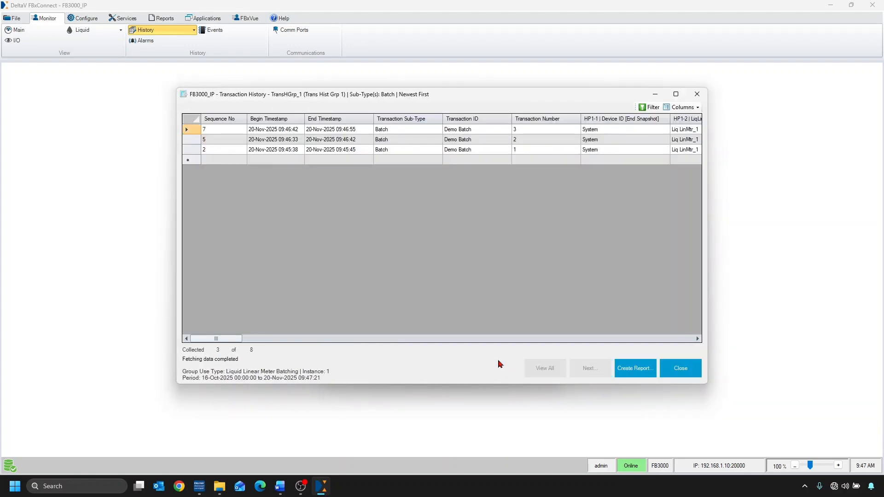
pyautogui.moveTo(231, 340); pyautogui.dragTo(283, 343)
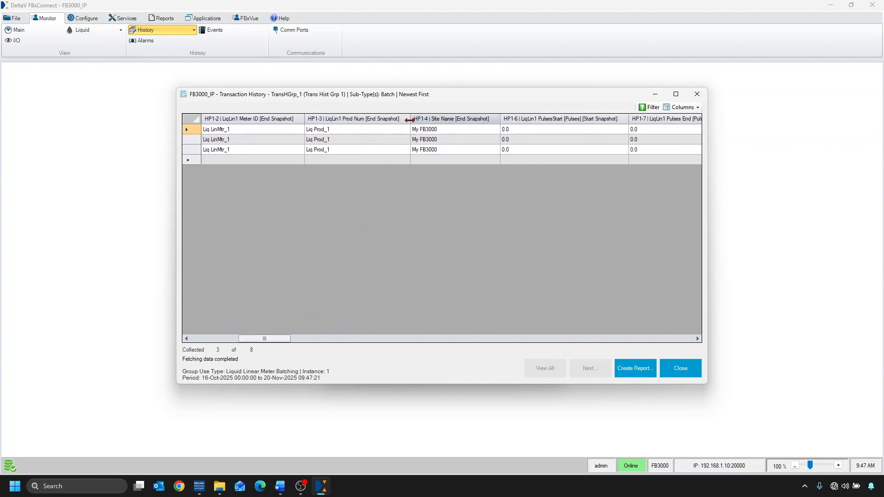
pyautogui.moveTo(279, 339); pyautogui.dragTo(372, 338)
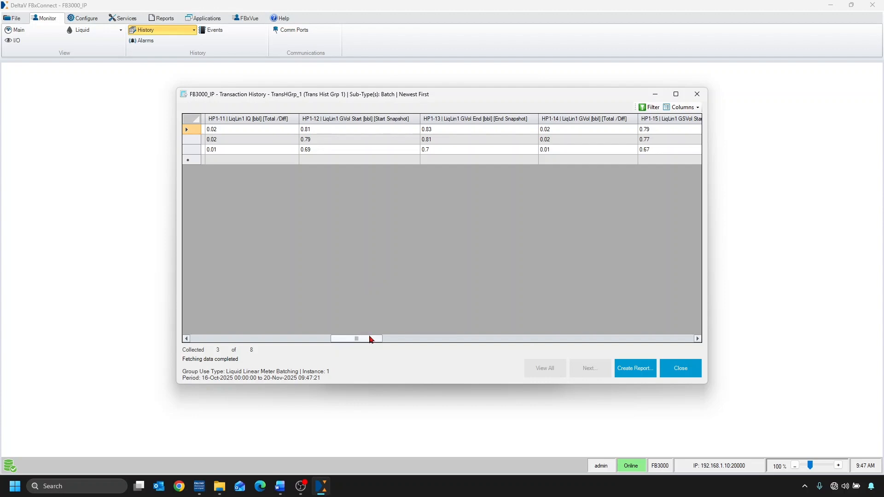
pyautogui.moveTo(369, 339); pyautogui.dragTo(219, 340)
pyautogui.click(682, 371)
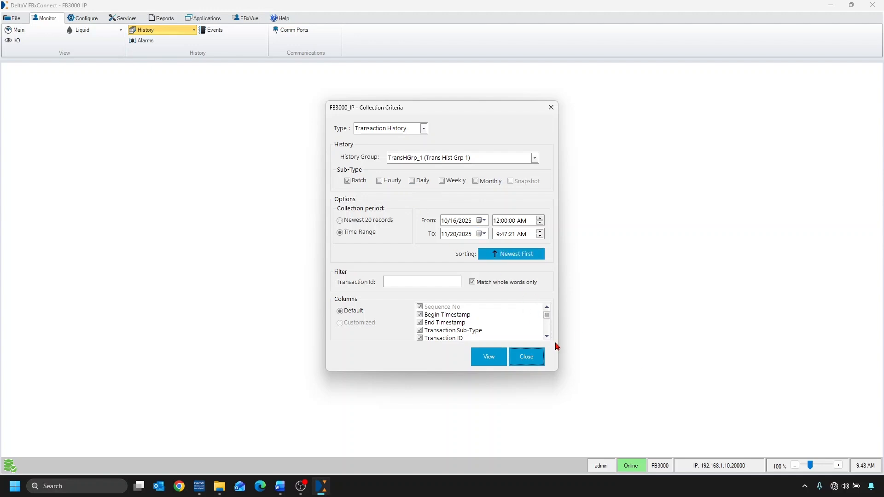
# - Add the start and end sequence number columns for Legal Events and Alarms to the transaction history collection criteria
pyautogui.scroll(-1, 551, 341)
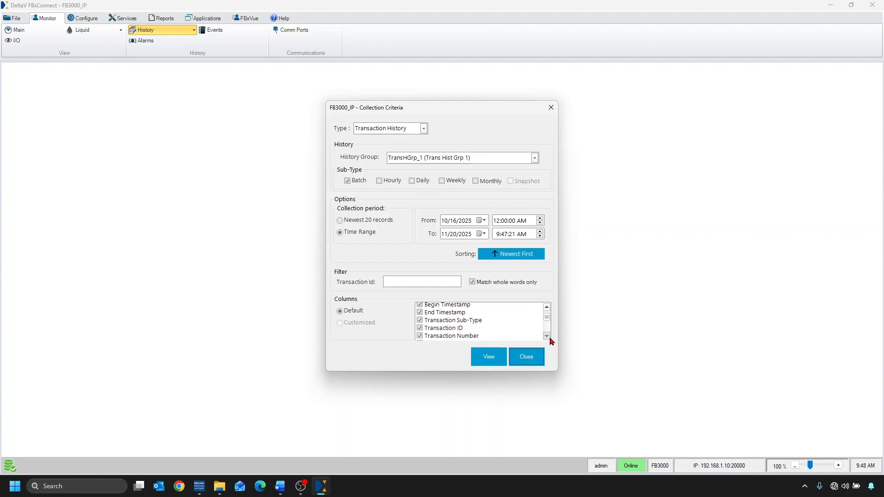
pyautogui.scroll(-1, 552, 341)
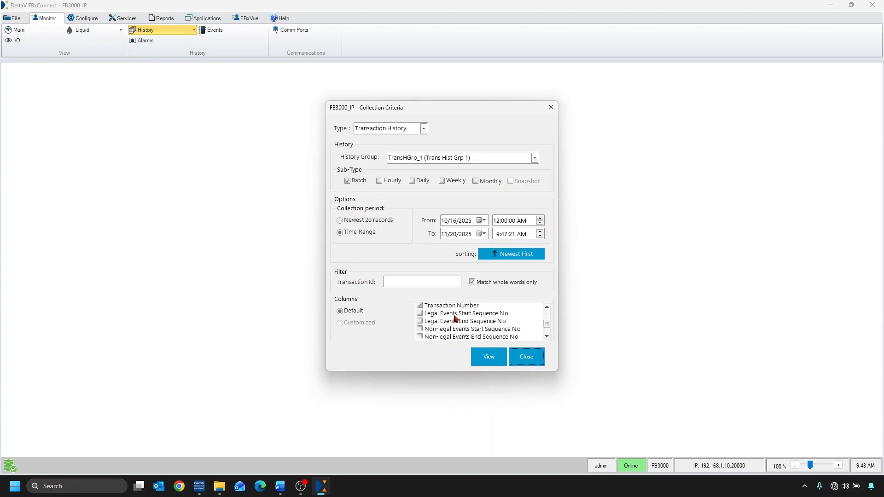
pyautogui.click(420, 314)
pyautogui.click(420, 322)
pyautogui.click(546, 337)
pyautogui.click(547, 336)
pyautogui.click(419, 326)
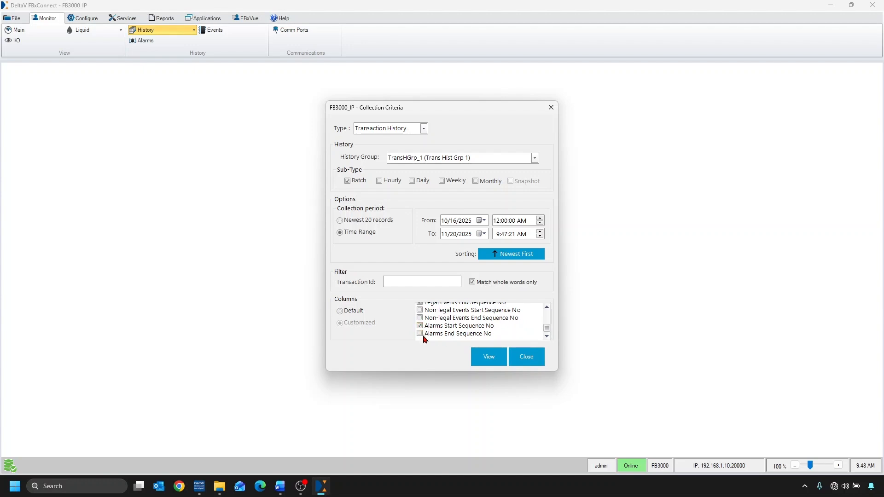
pyautogui.click(420, 335)
# - View the batch history with the customized columns, examine the event and alarm sequence numbers, and close the history windows
pyautogui.click(497, 363)
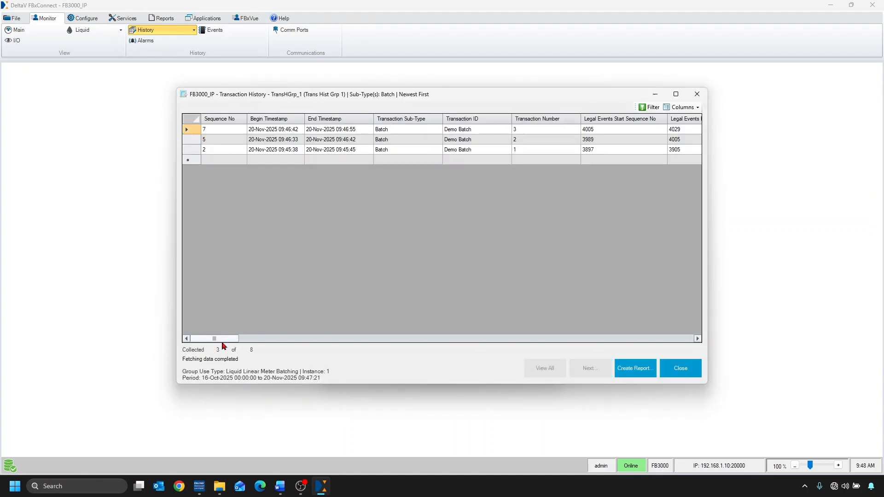
pyautogui.moveTo(225, 342); pyautogui.dragTo(258, 342)
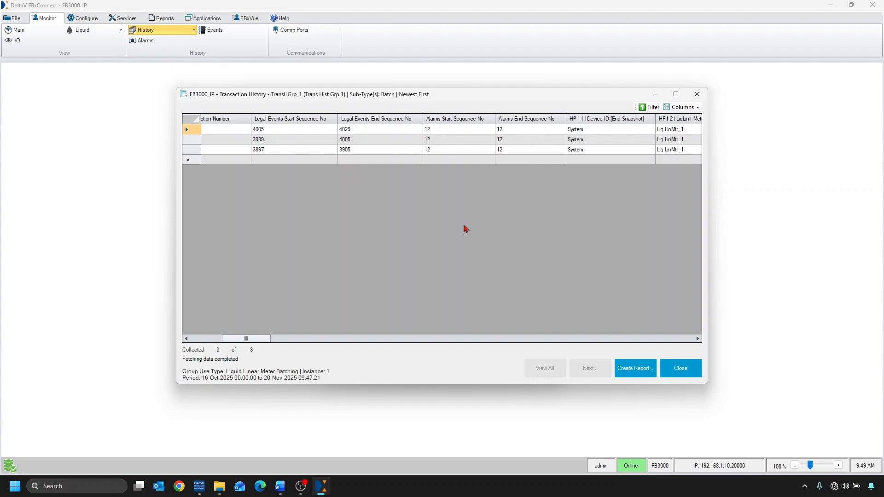
pyautogui.click(684, 371)
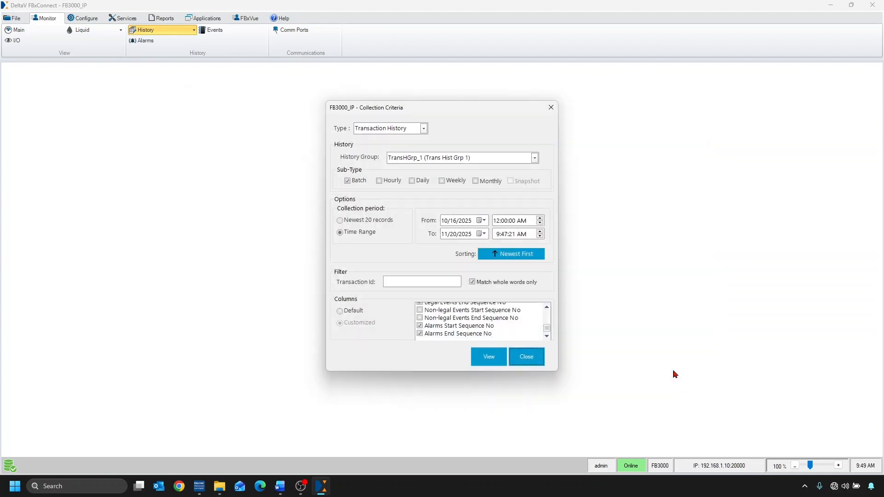
pyautogui.click(537, 361)
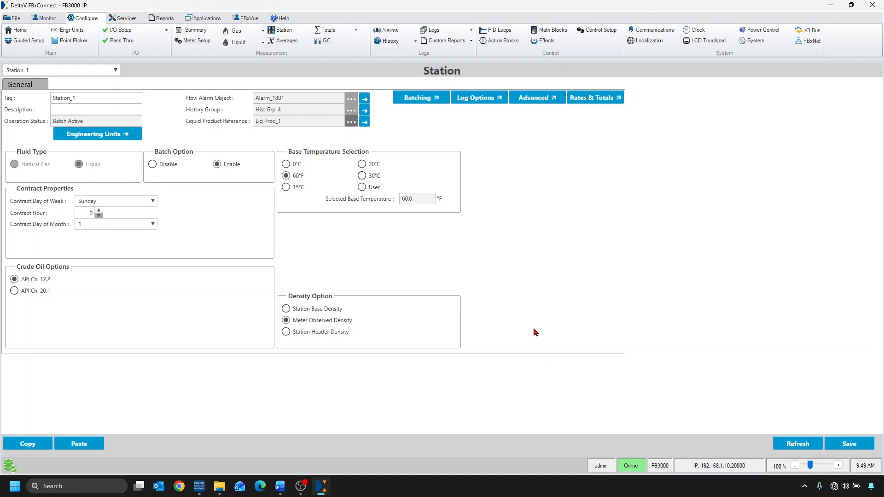
# - Generate a Transaction History report in CSV format covering all Batch records of TransHGrp_1
pyautogui.click(178, 20)
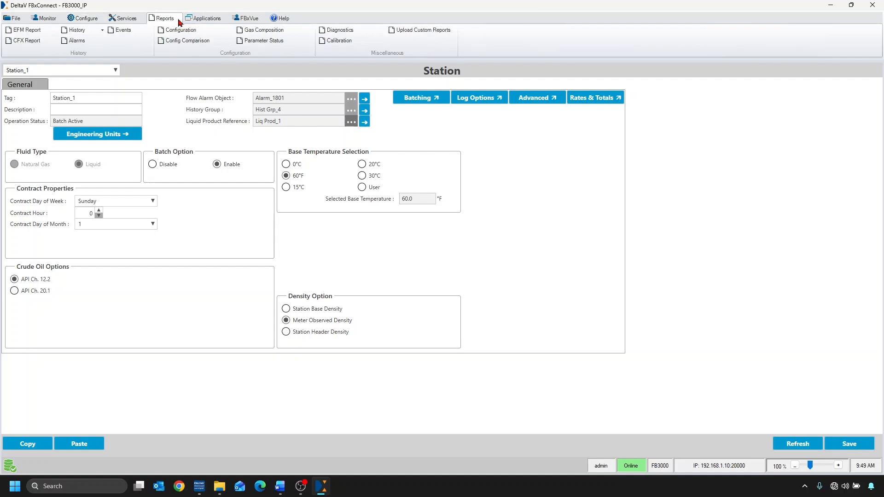
pyautogui.click(100, 31)
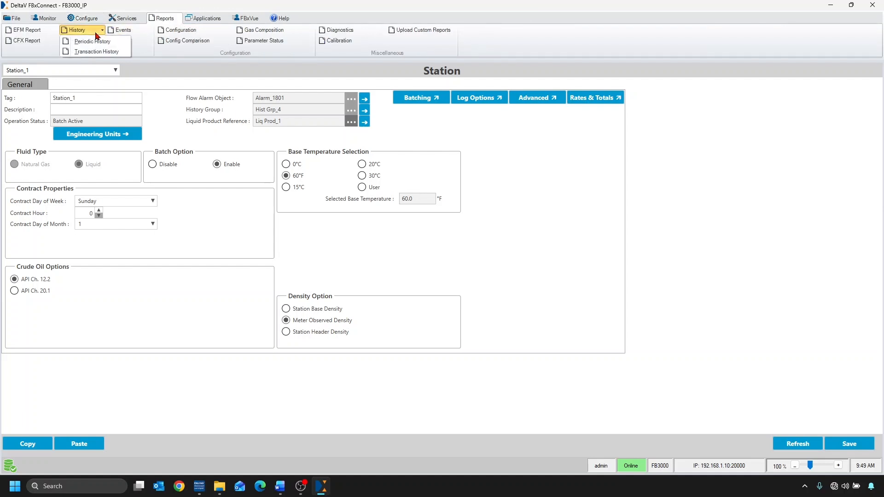
pyautogui.click(121, 51)
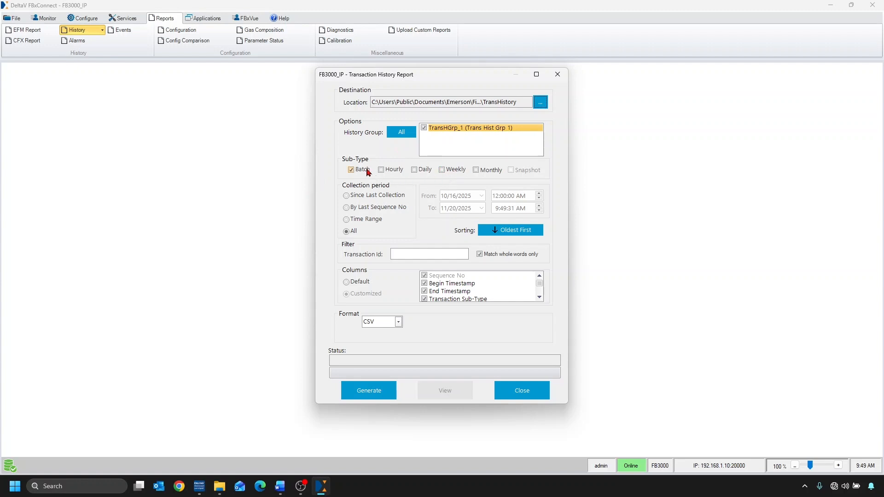
pyautogui.click(395, 325)
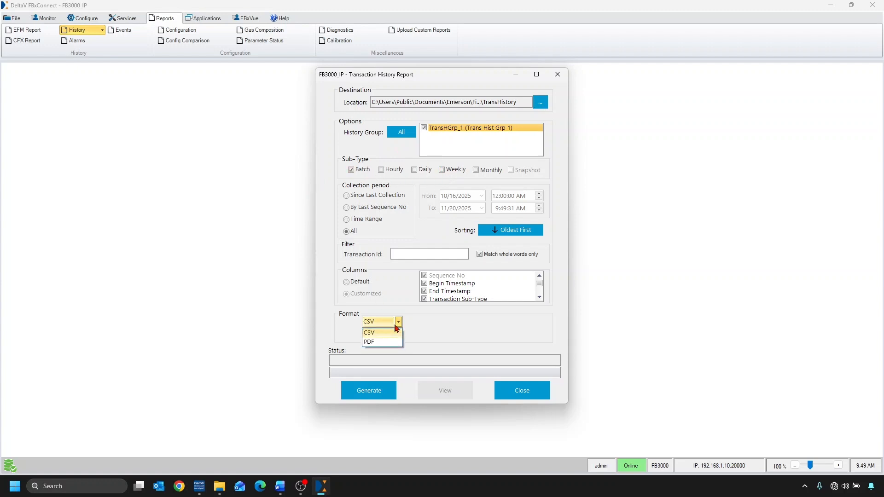
pyautogui.click(430, 331)
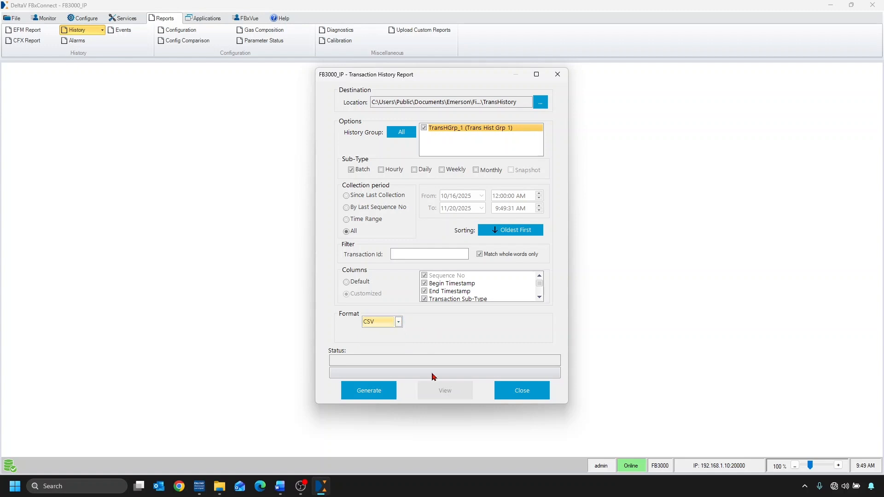
pyautogui.click(382, 395)
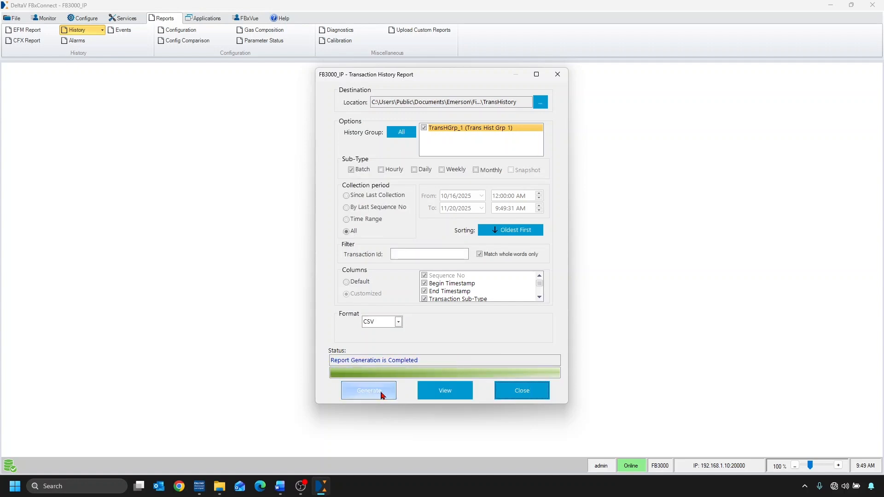
# - Open the generated report in Excel, widen columns B and C to read the batch timestamps, and return to close the report dialog
pyautogui.click(429, 395)
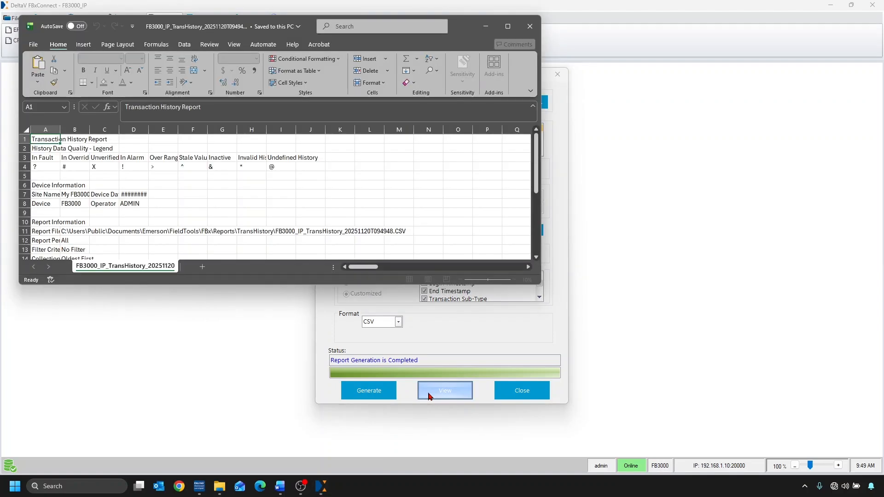
pyautogui.click(504, 29)
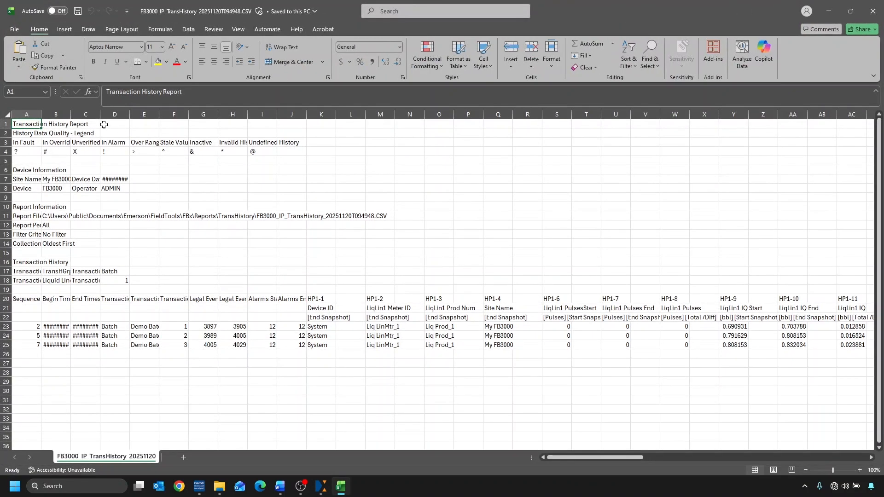
pyautogui.moveTo(70, 114); pyautogui.dragTo(170, 114)
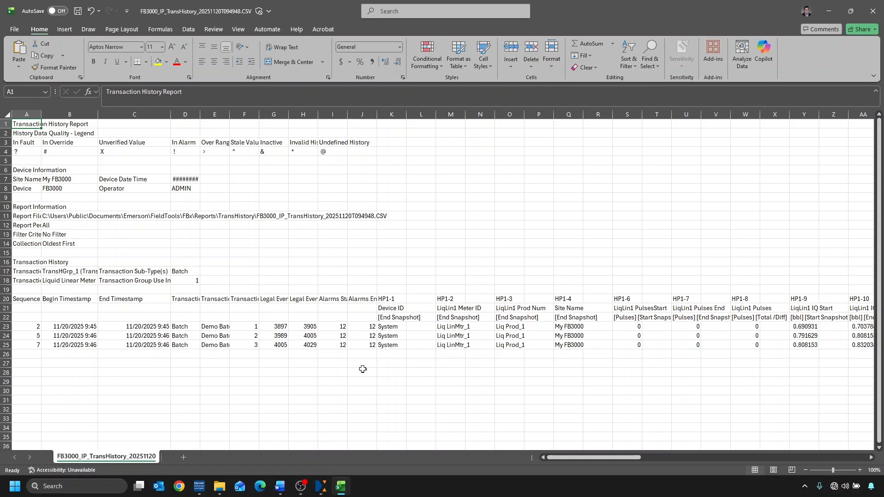
pyautogui.click(833, 15)
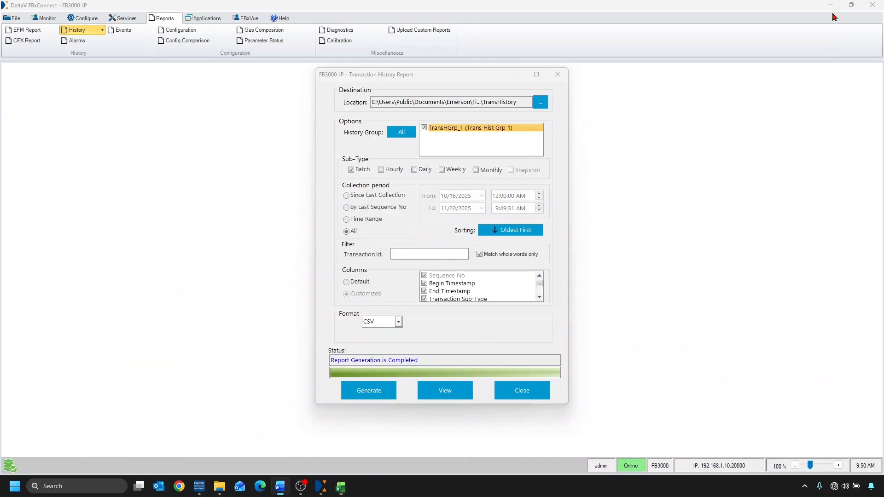
pyautogui.click(556, 78)
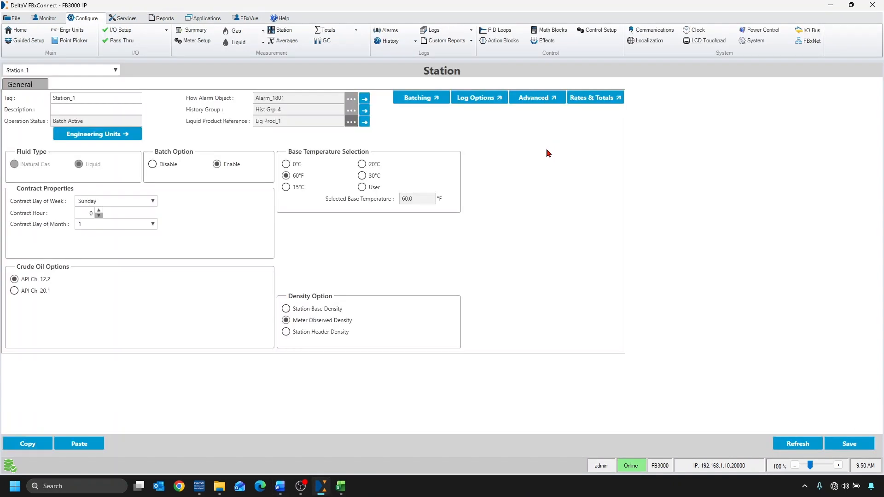
# - Set the requested number of transaction history groups to 2 in the advanced history setup and apply it
pyautogui.click(407, 45)
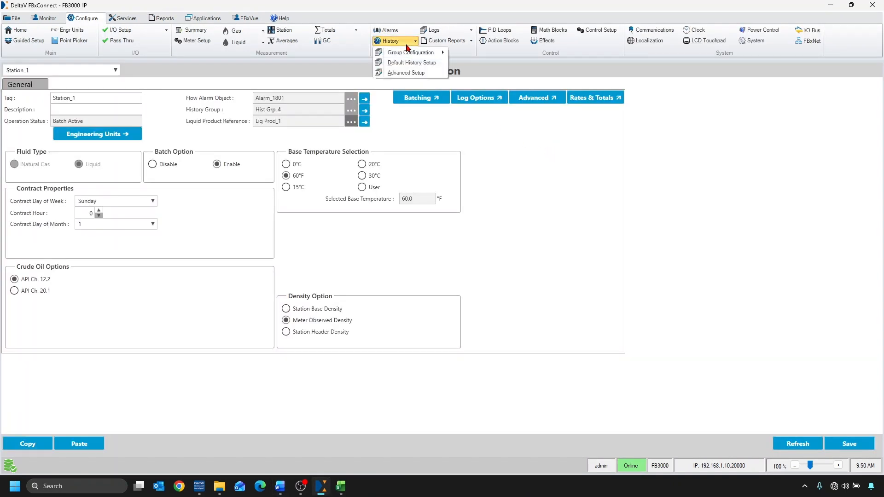
pyautogui.click(434, 73)
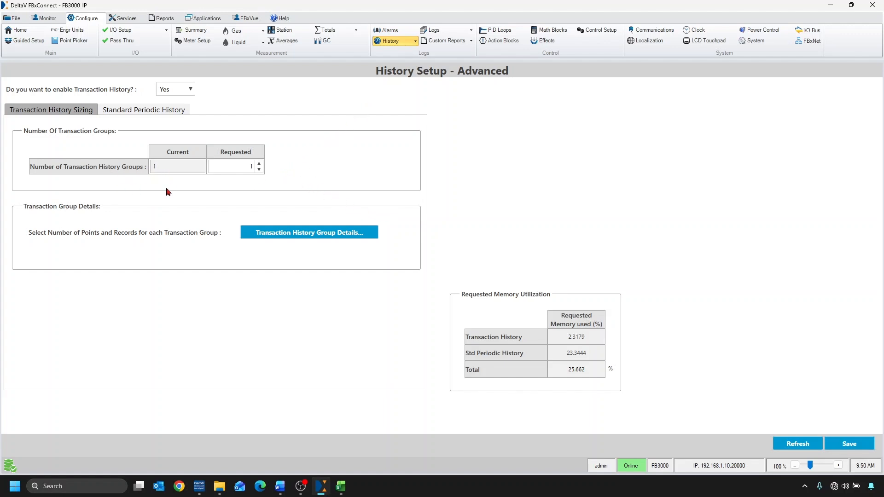
pyautogui.click(259, 164)
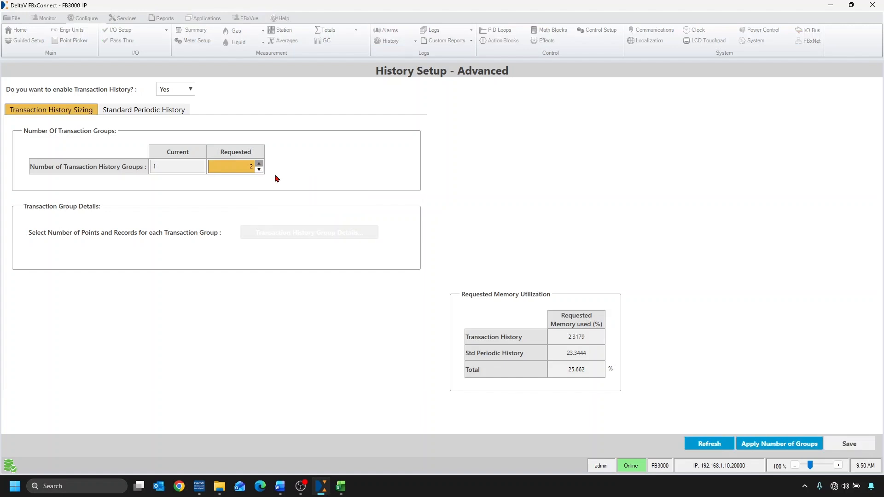
pyautogui.click(746, 446)
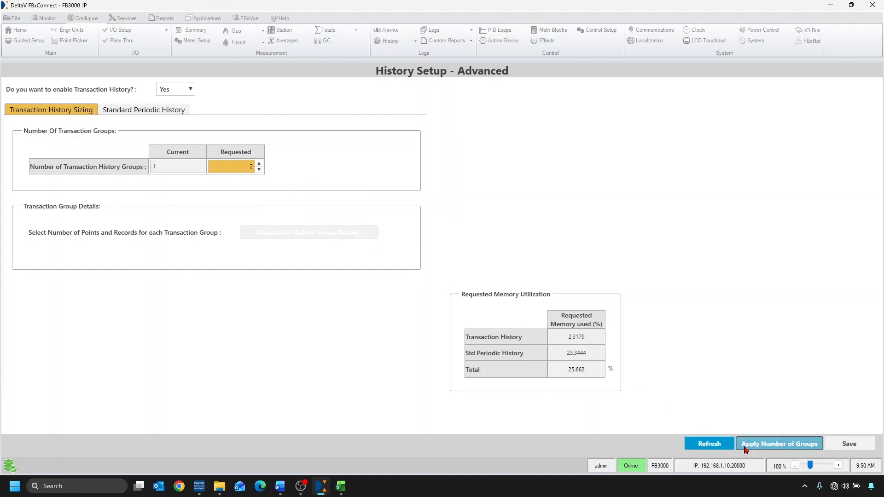
pyautogui.click(426, 258)
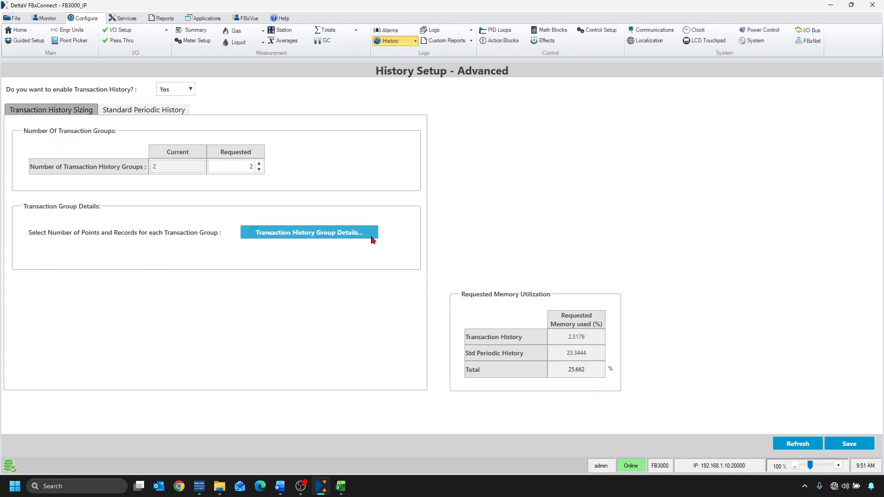
# - Change the group tag of transaction history group 2 to General in the group details
pyautogui.click(373, 240)
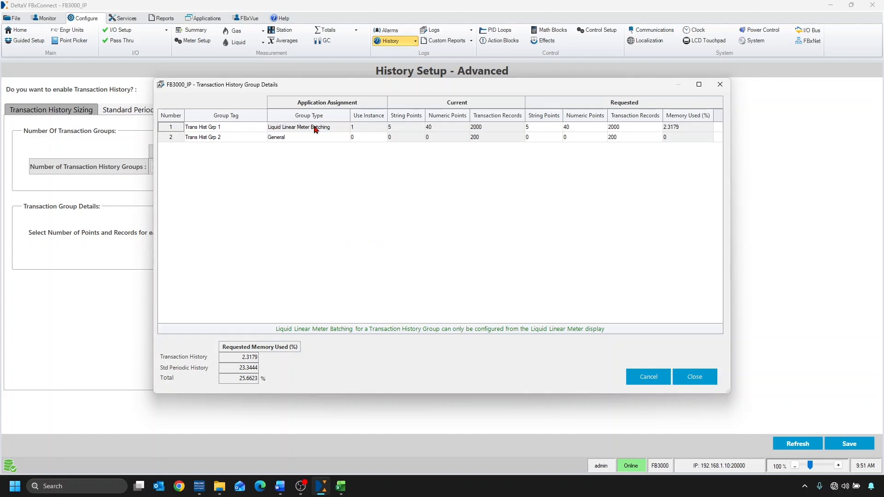
pyautogui.doubleClick(228, 134)
pyautogui.write('General')
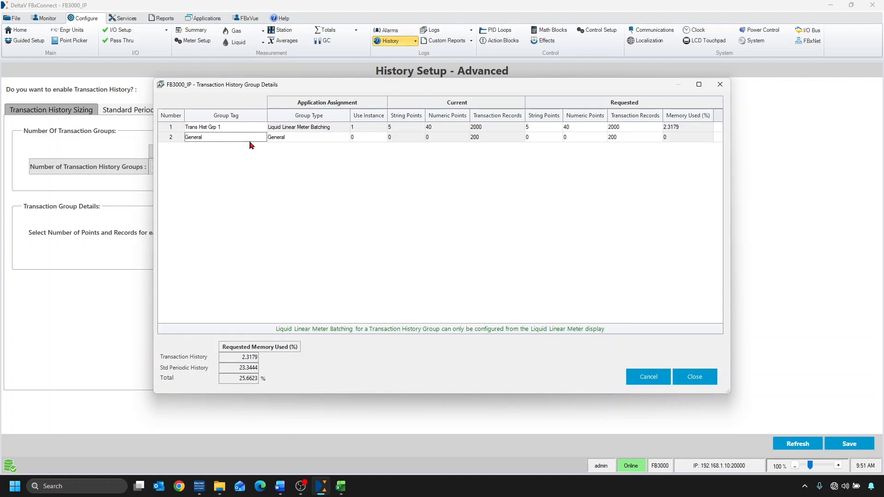
pyautogui.press('Return')
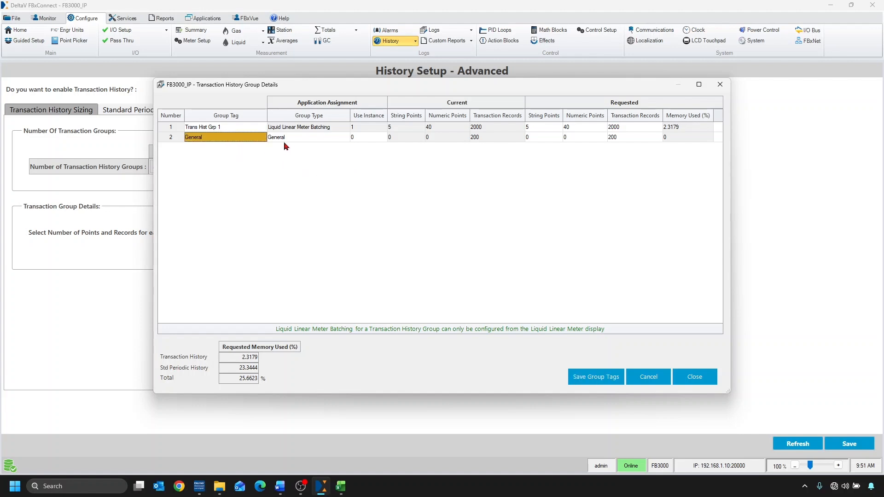
# - Set transaction history group 2 to use instance 2 and request 1 string point and 2 numeric points for it
pyautogui.click(373, 139)
pyautogui.click(374, 139)
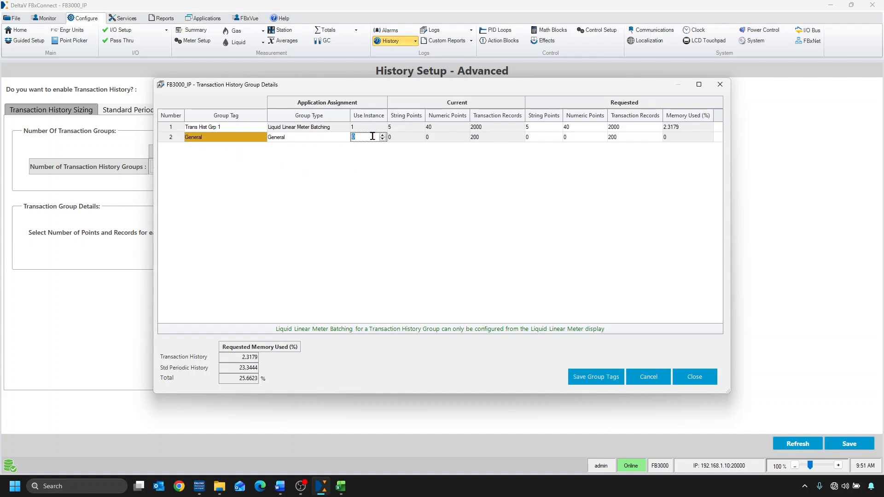
pyautogui.write('2')
pyautogui.press('Return')
pyautogui.click(544, 136)
pyautogui.click(546, 137)
pyautogui.write('1')
pyautogui.click(579, 137)
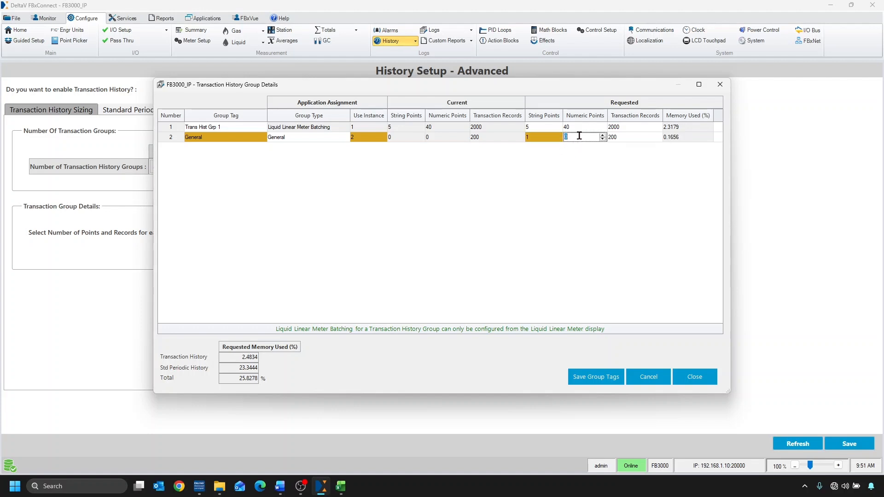
pyautogui.write('2')
pyautogui.click(608, 179)
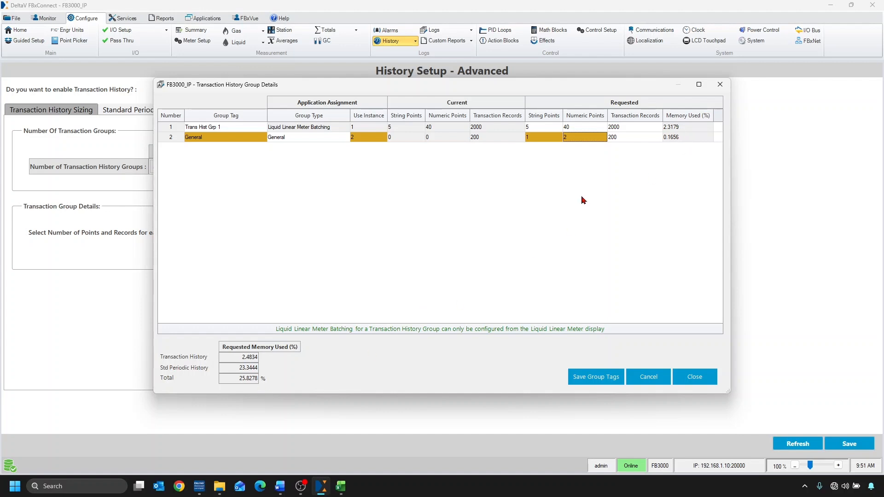
# - Request 65000 transaction records for group 2, save the group tags and close the group details
pyautogui.click(628, 137)
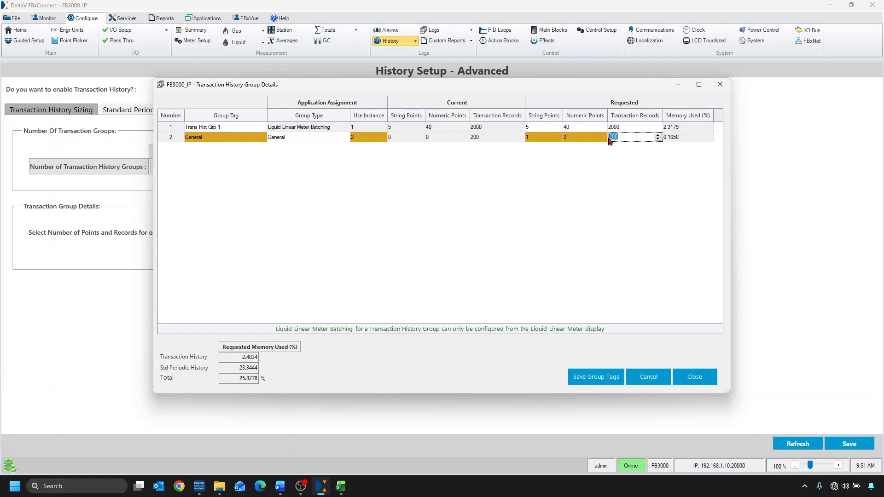
pyautogui.write('65000')
pyautogui.click(658, 173)
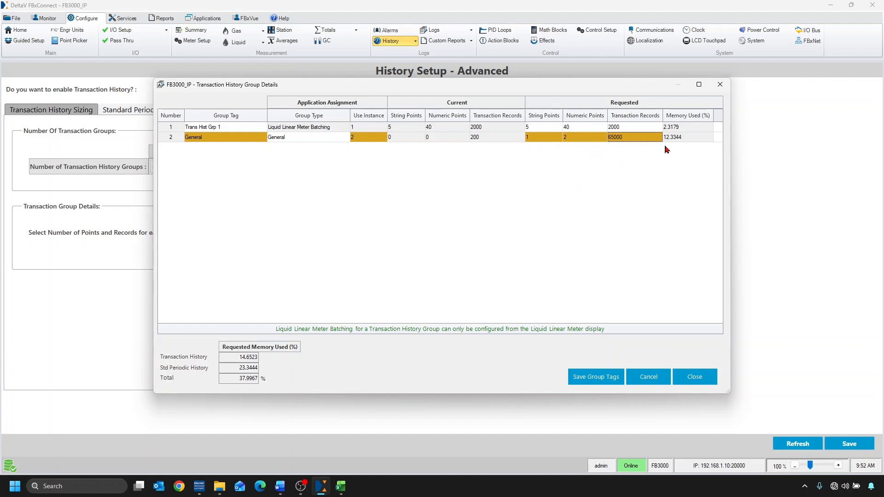
pyautogui.click(591, 382)
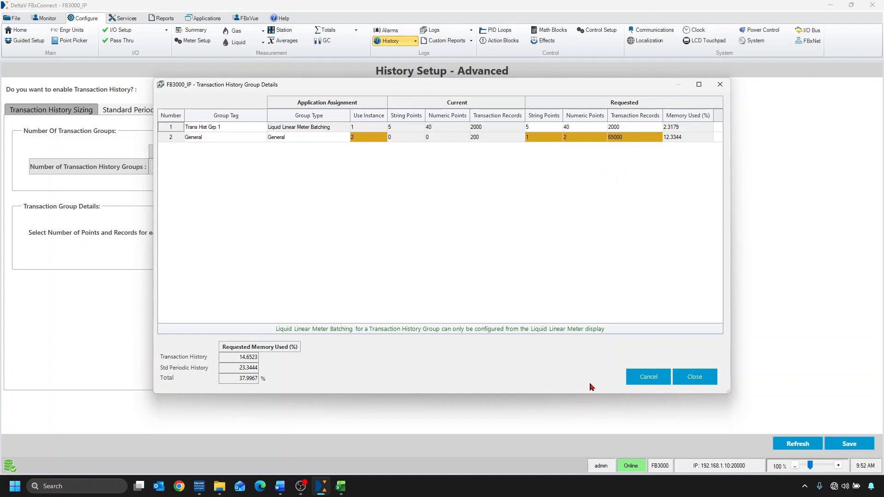
pyautogui.click(696, 377)
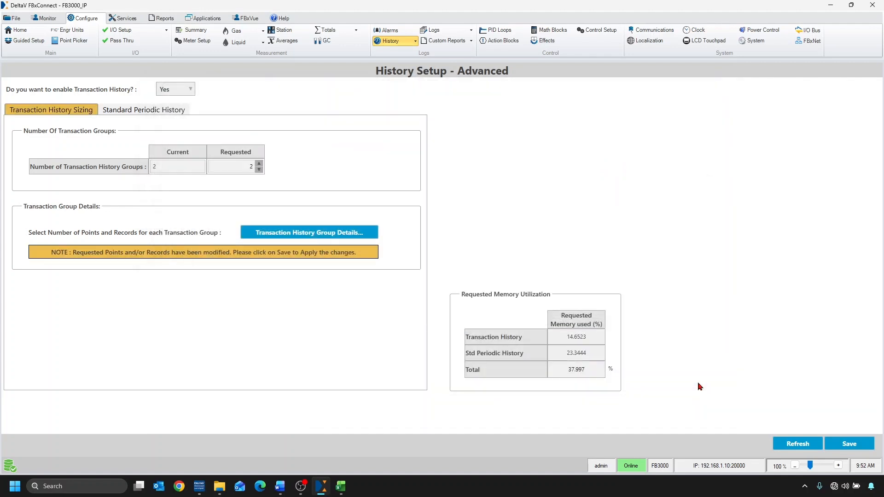
# - Save the modified history sizing to the device and confirm changing the total history points and records
pyautogui.click(865, 449)
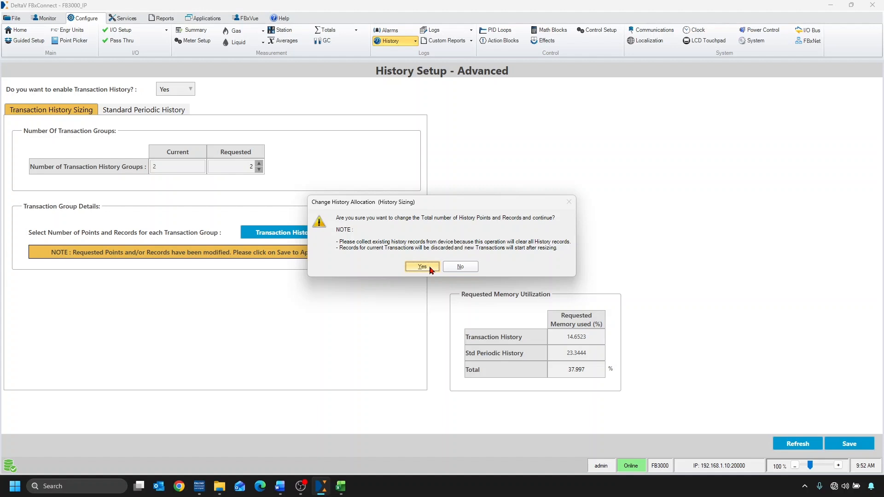
pyautogui.click(422, 267)
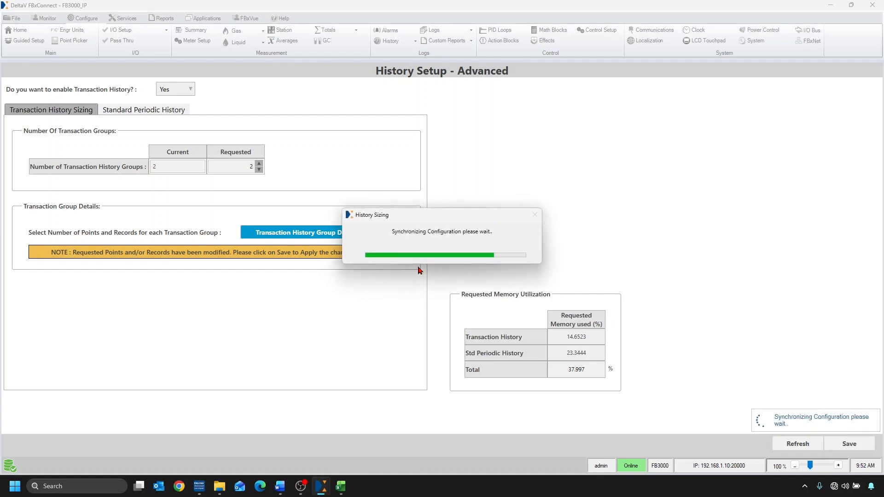
pyautogui.click(439, 255)
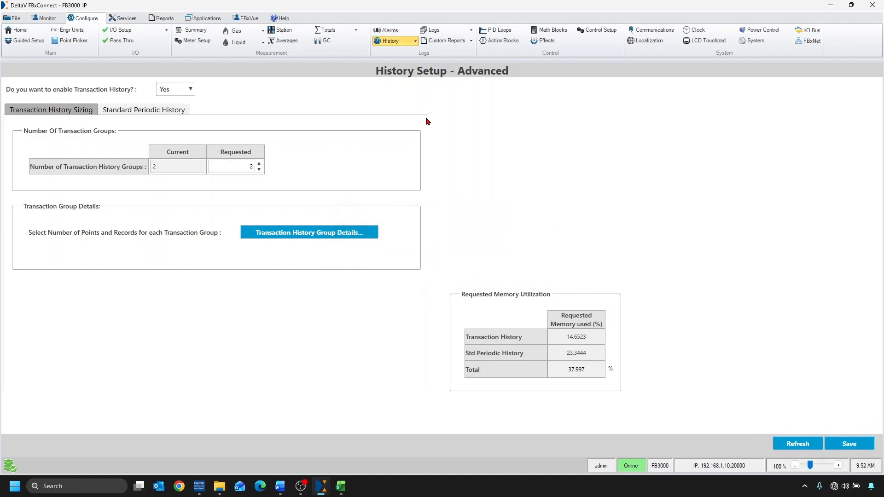
# - In the TransHGrp_2 (General) transaction history configuration, assign the System_1 Site Name parameter to history point 1
pyautogui.click(414, 42)
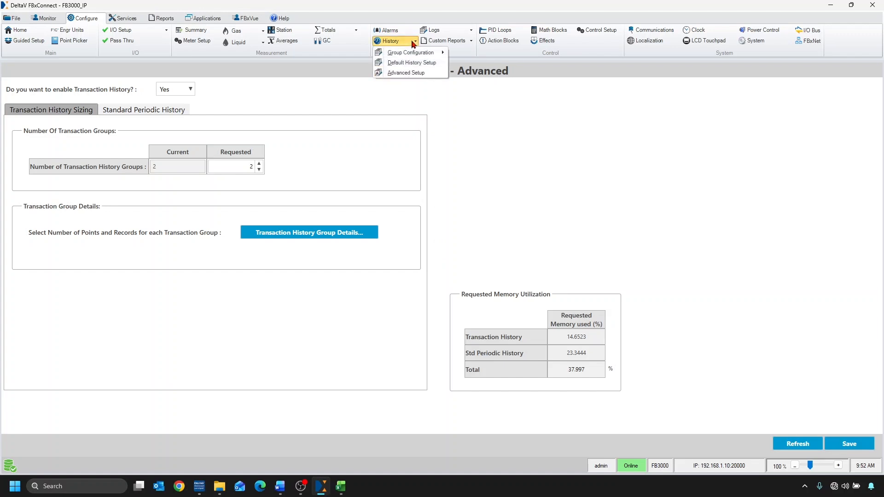
pyautogui.moveTo(433, 55)
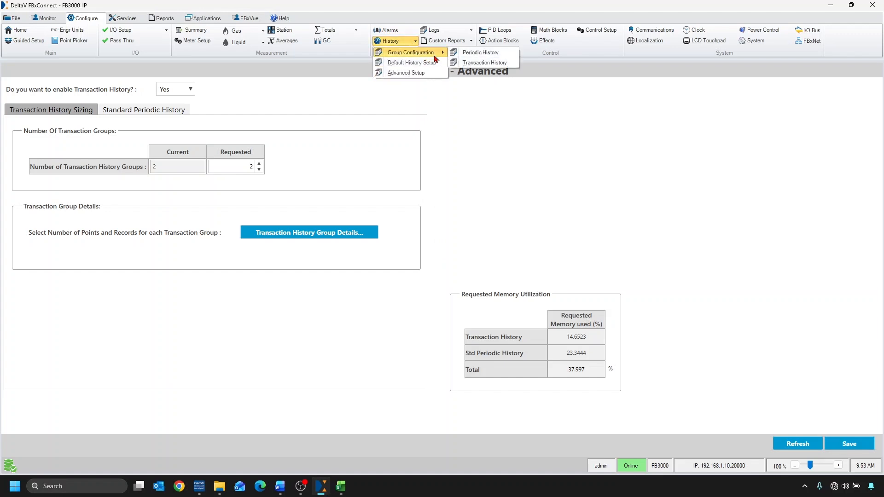
pyautogui.click(513, 65)
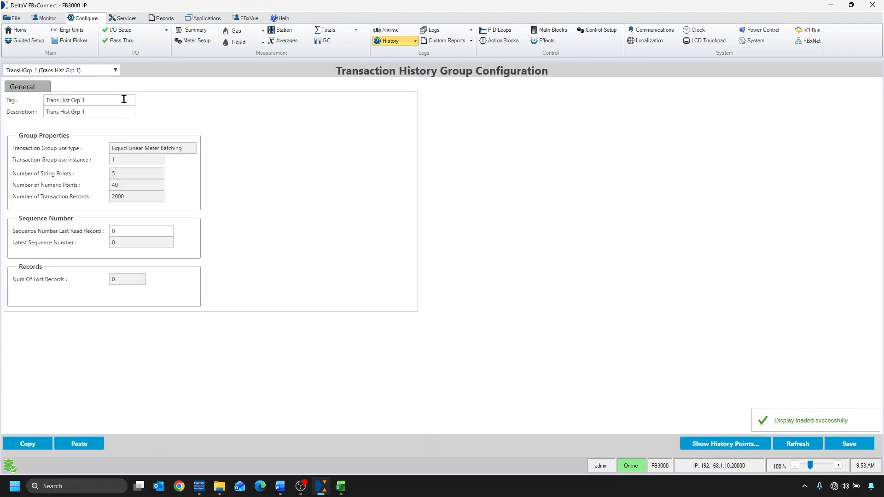
pyautogui.click(109, 72)
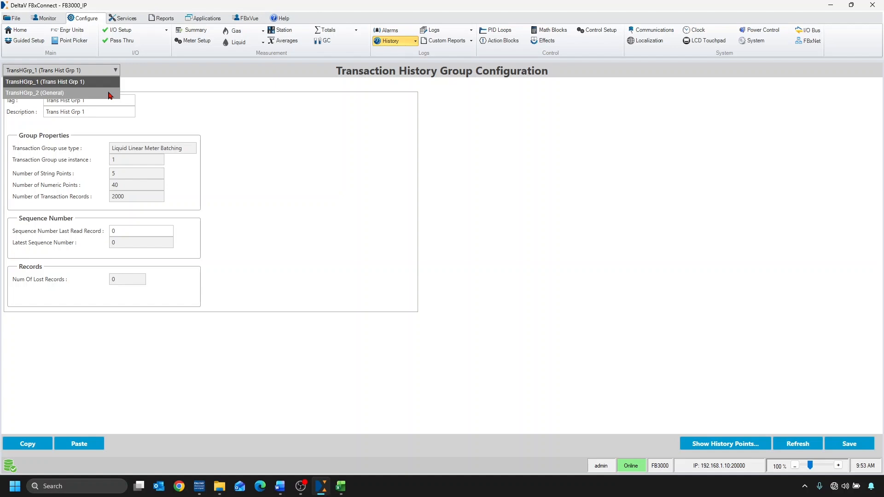
pyautogui.click(109, 94)
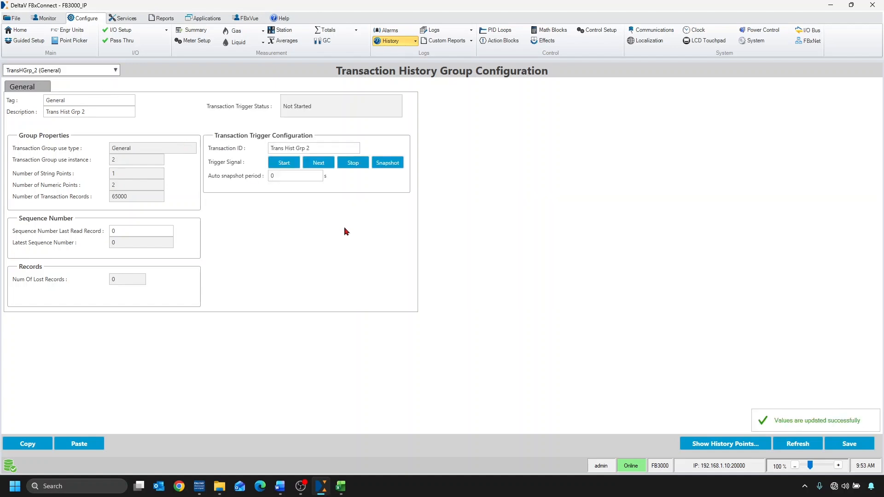
pyautogui.click(693, 446)
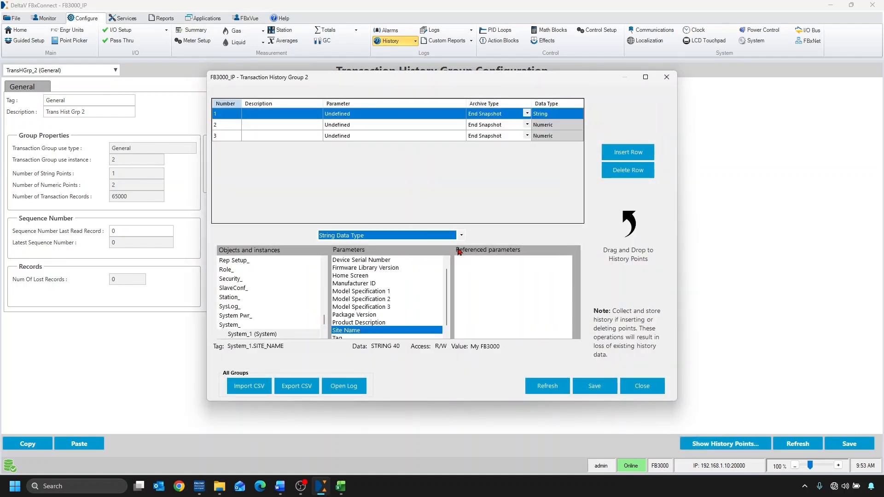
pyautogui.moveTo(407, 334); pyautogui.dragTo(299, 116)
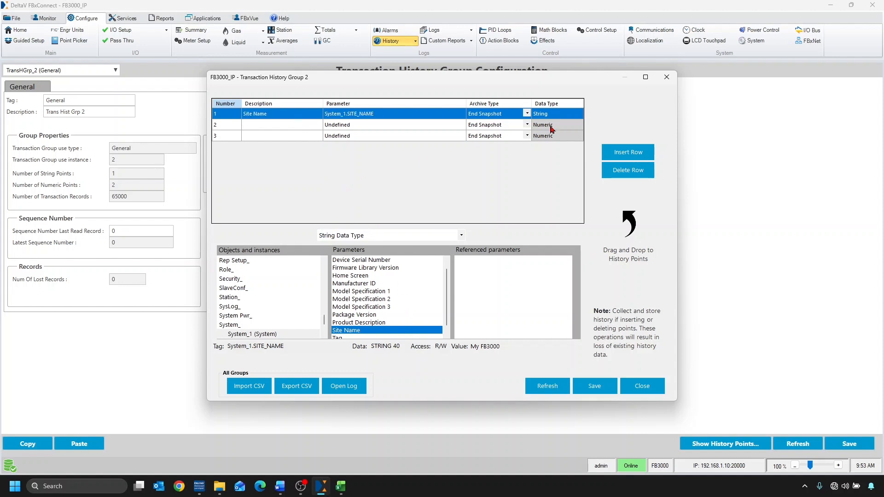
# - Filter the parameters to Numeric Data Type and assign Pressure from User Data_1 to history point 2
pyautogui.click(368, 238)
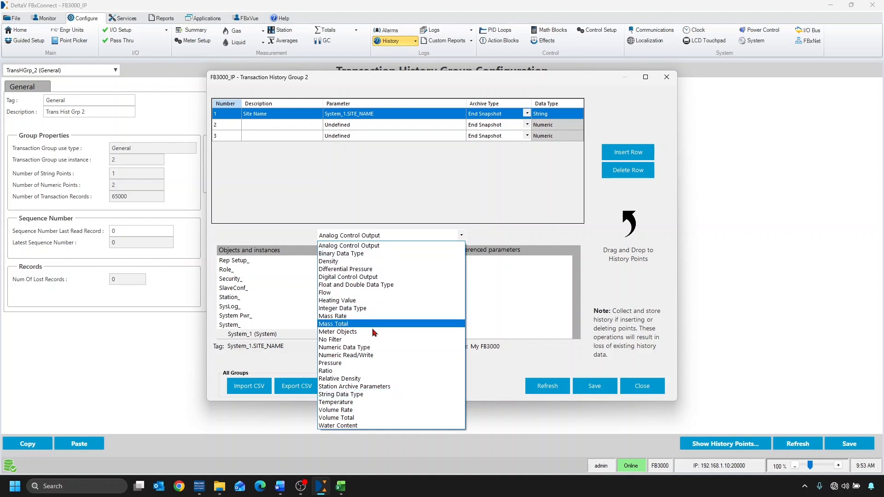
pyautogui.click(375, 349)
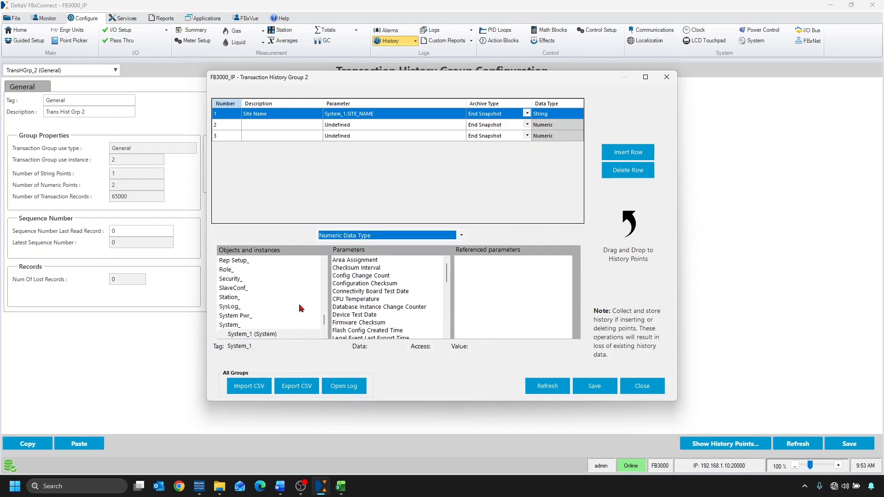
pyautogui.scroll(-2, 304, 309)
pyautogui.click(249, 325)
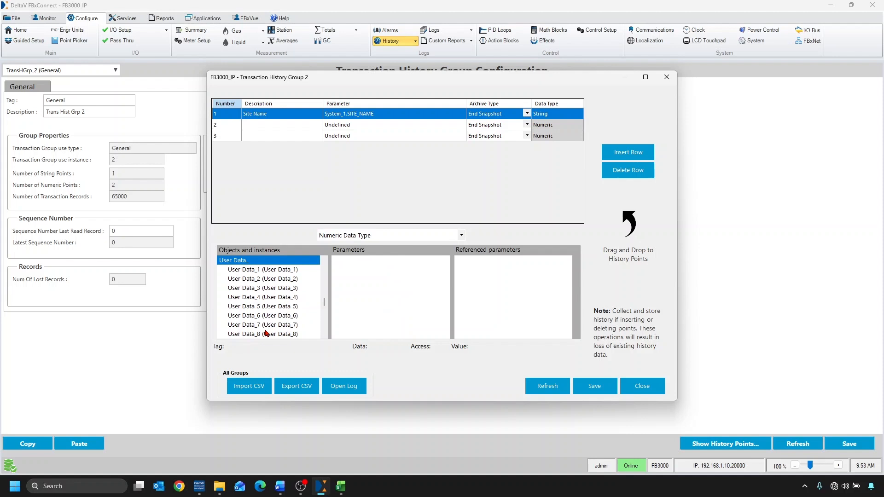
pyautogui.click(282, 271)
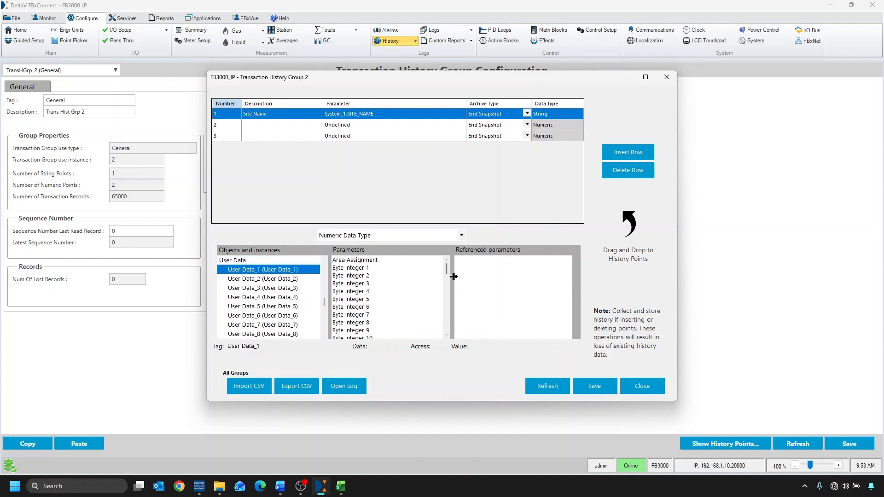
pyautogui.moveTo(447, 275); pyautogui.dragTo(447, 323)
pyautogui.click(354, 300)
pyautogui.moveTo(355, 302); pyautogui.dragTo(308, 131)
# - Assign Temperature from User Data_1 to history point 3, then save and close the group's history points
pyautogui.scroll(-2, 374, 308)
pyautogui.scroll(-1, 374, 309)
pyautogui.moveTo(367, 331); pyautogui.dragTo(311, 139)
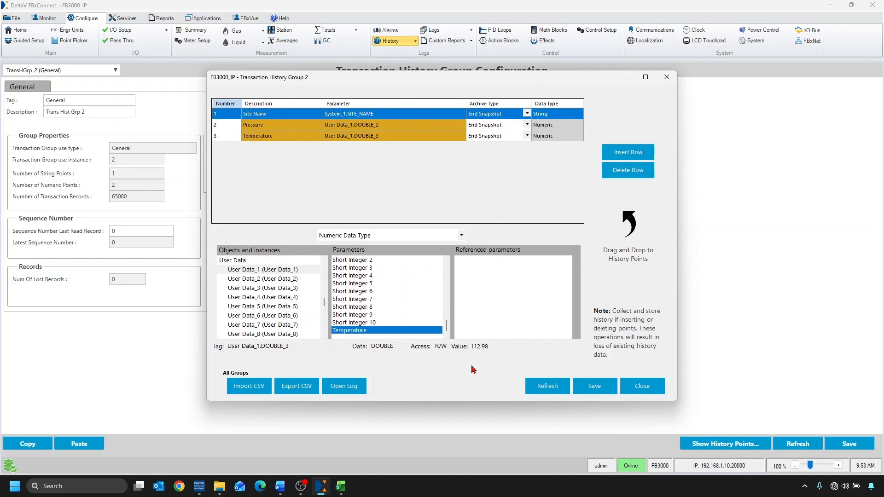
pyautogui.click(596, 388)
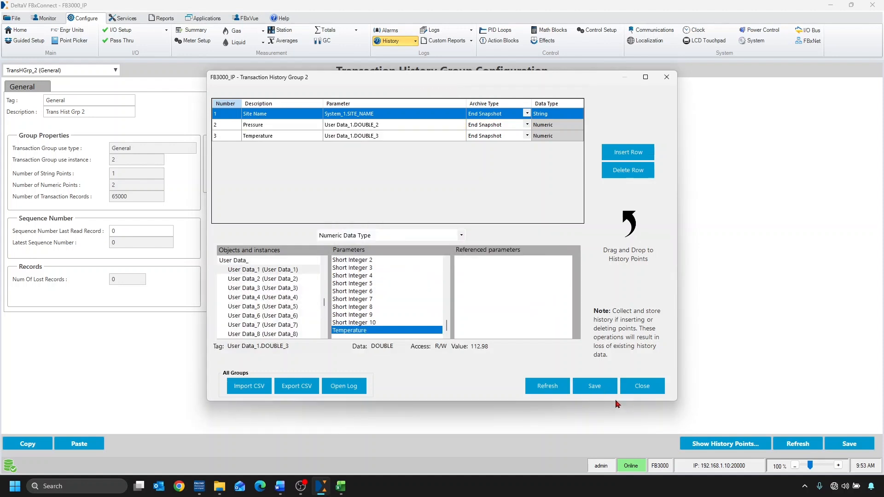
pyautogui.click(626, 386)
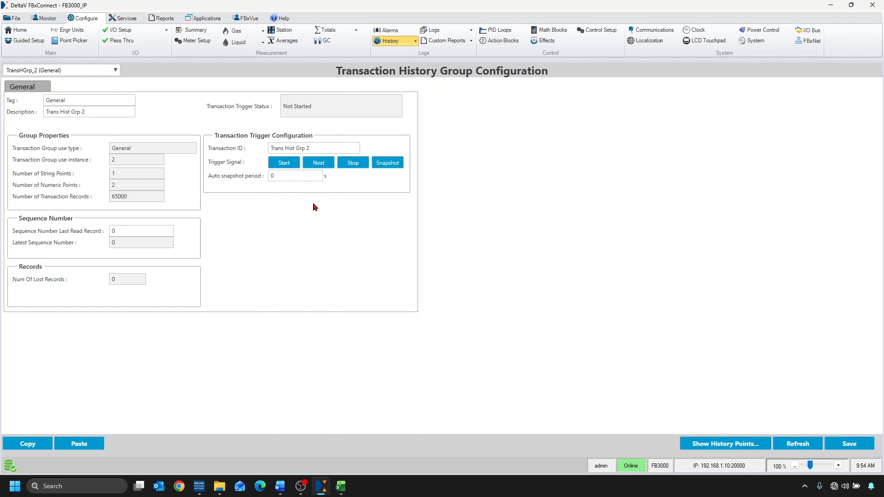
# - Set the auto snapshot period of TransHGrp_2 to 3 s and save the group configuration
pyautogui.click(307, 179)
pyautogui.write('3')
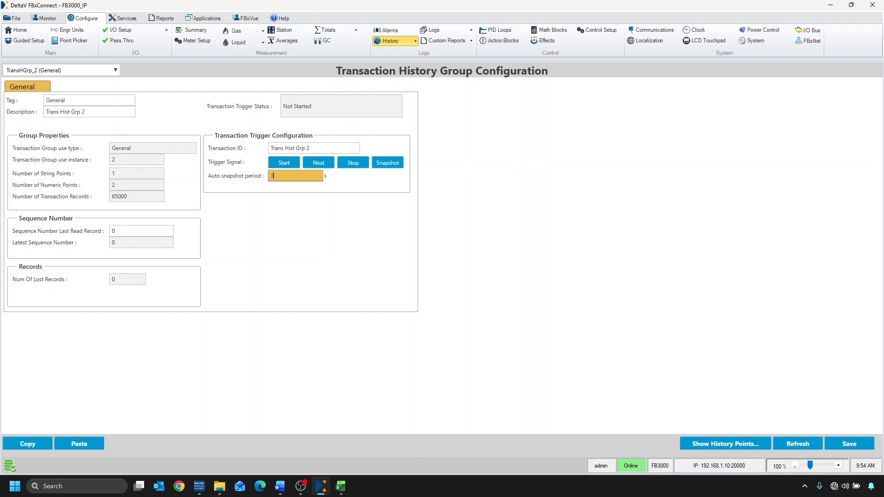
pyautogui.click(859, 448)
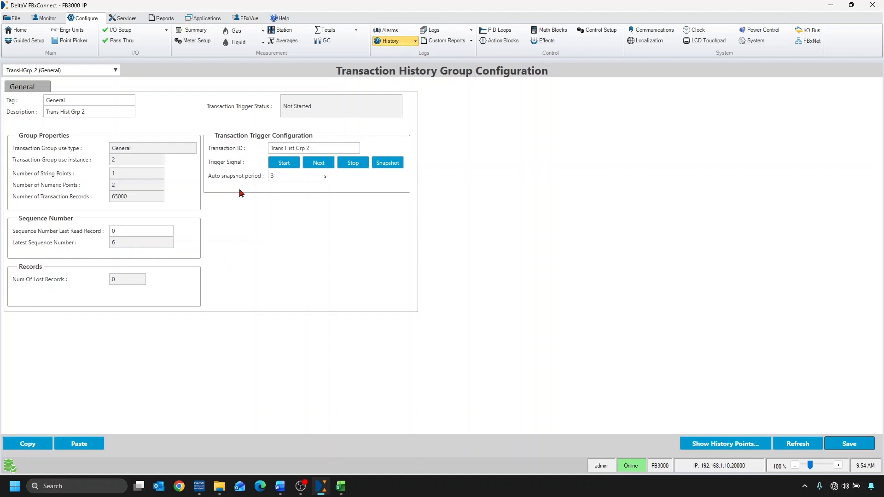
# - View only the Snapshot records of TransHGrp_2 (General) in the monitored transaction history and examine the Site Name, Pressure and Temperature columns
pyautogui.click(57, 20)
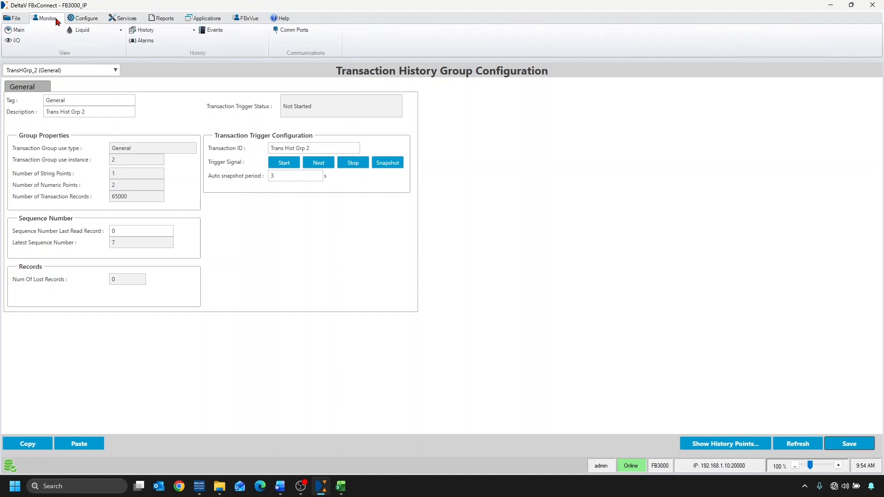
pyautogui.click(173, 33)
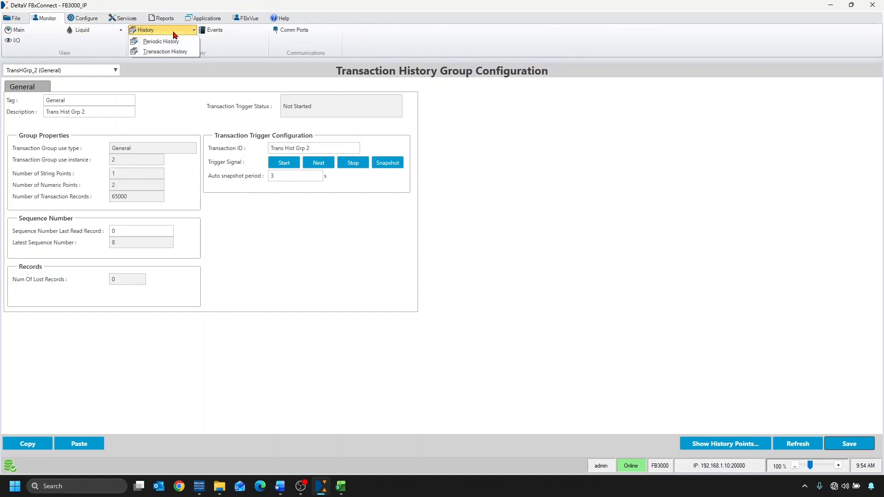
pyautogui.click(193, 53)
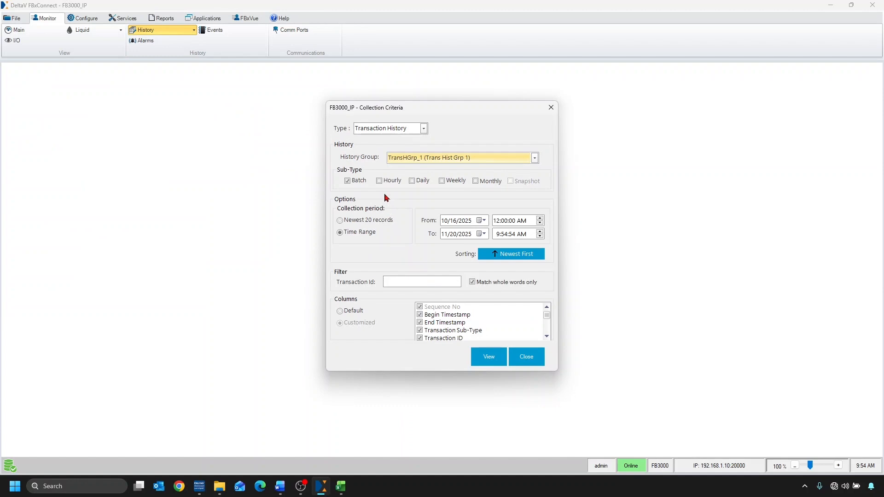
pyautogui.click(393, 163)
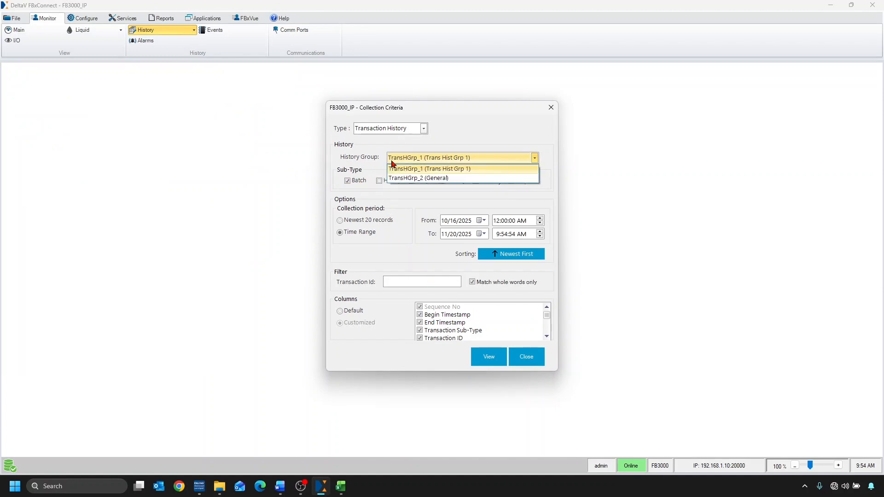
pyautogui.click(464, 179)
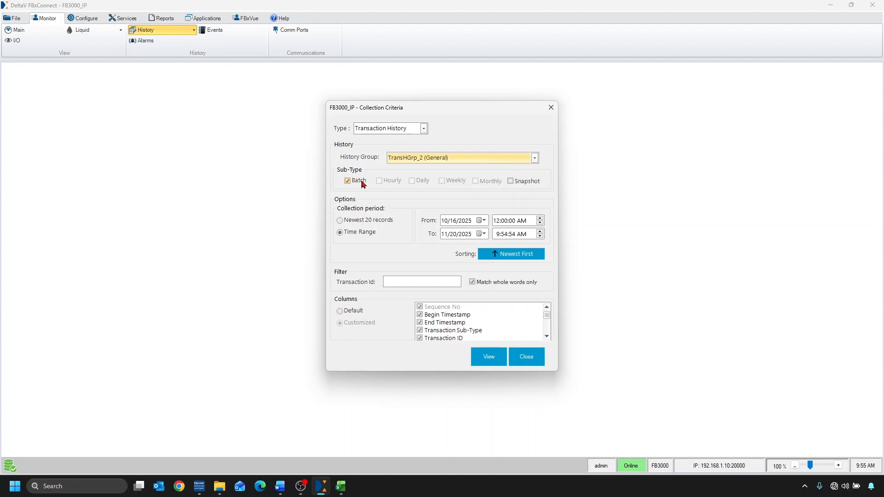
pyautogui.click(364, 184)
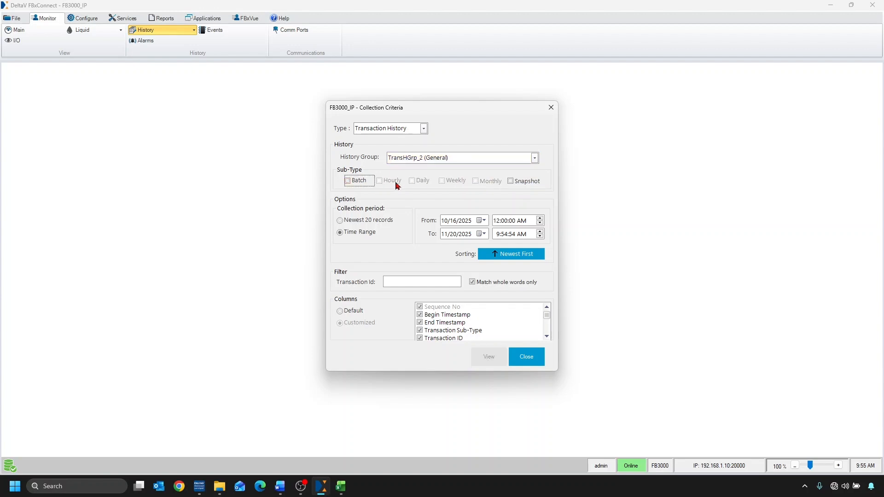
pyautogui.click(510, 185)
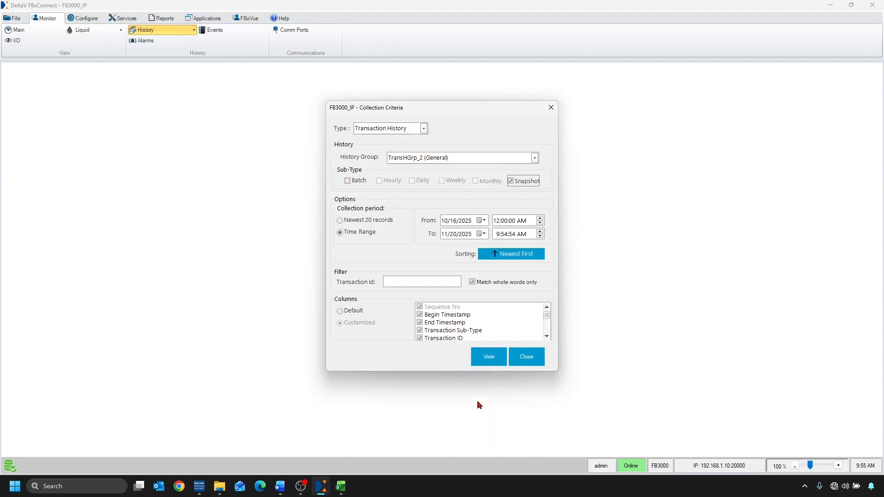
pyautogui.click(487, 359)
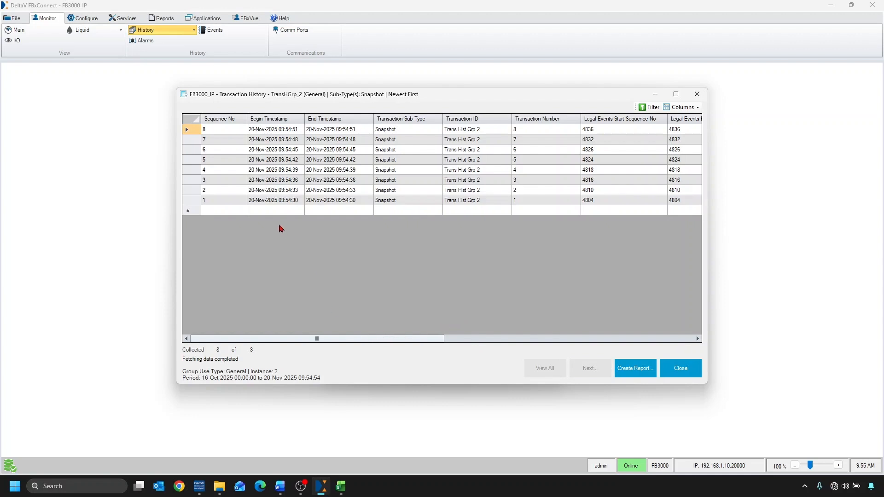
pyautogui.moveTo(353, 342); pyautogui.dragTo(608, 340)
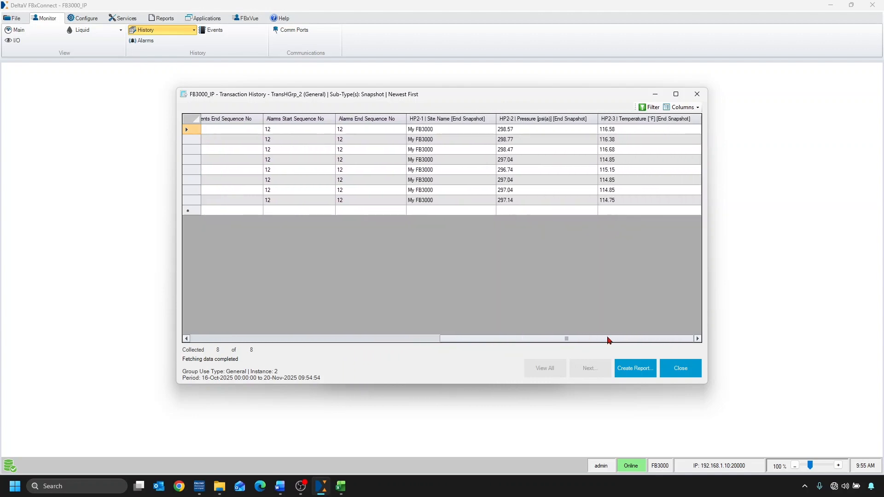